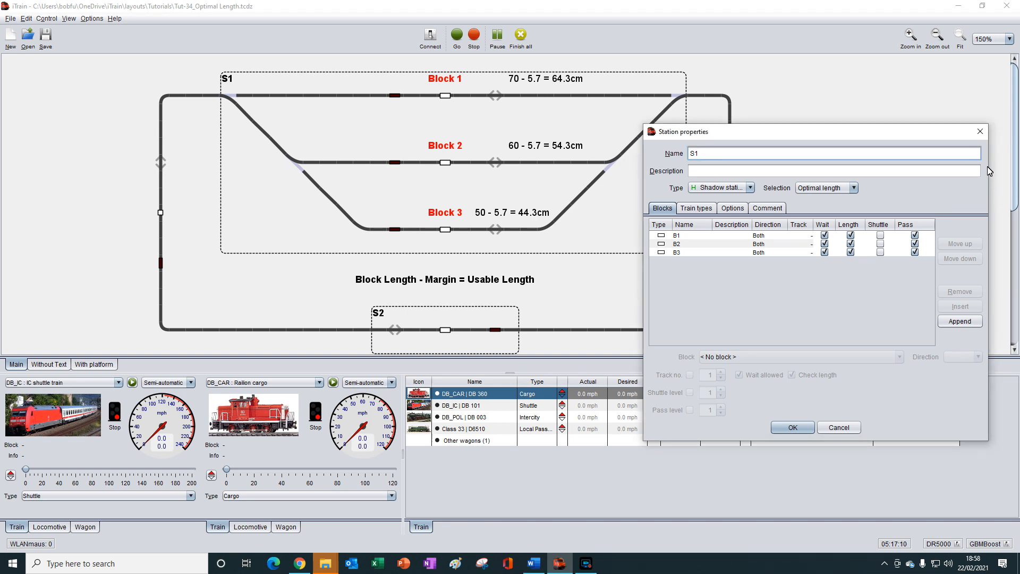
- Close station S1's properties and open the track options of block B3
{"action": "left_click", "coordinate": [980, 132]}
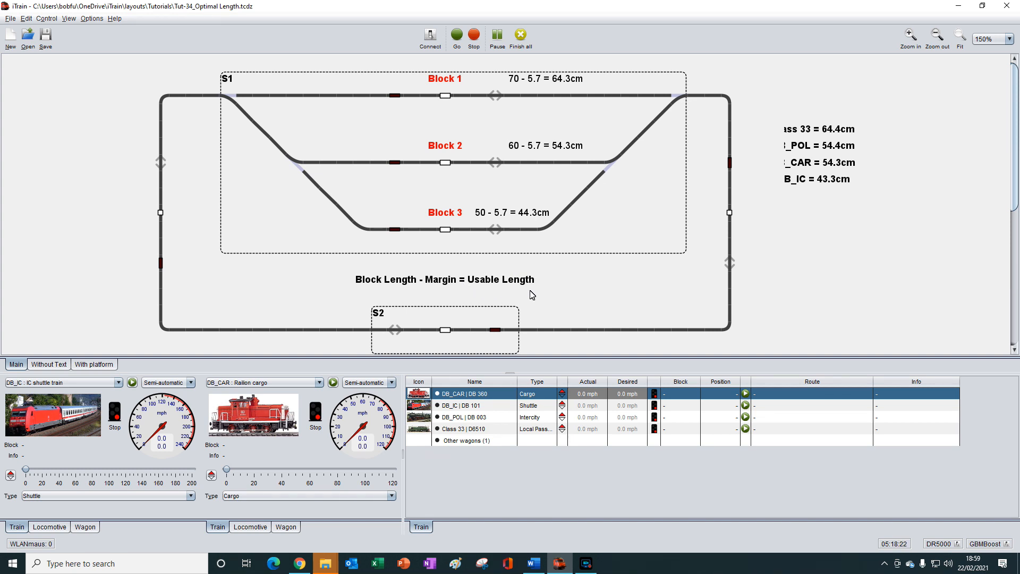
{"action": "right_click", "coordinate": [447, 233]}
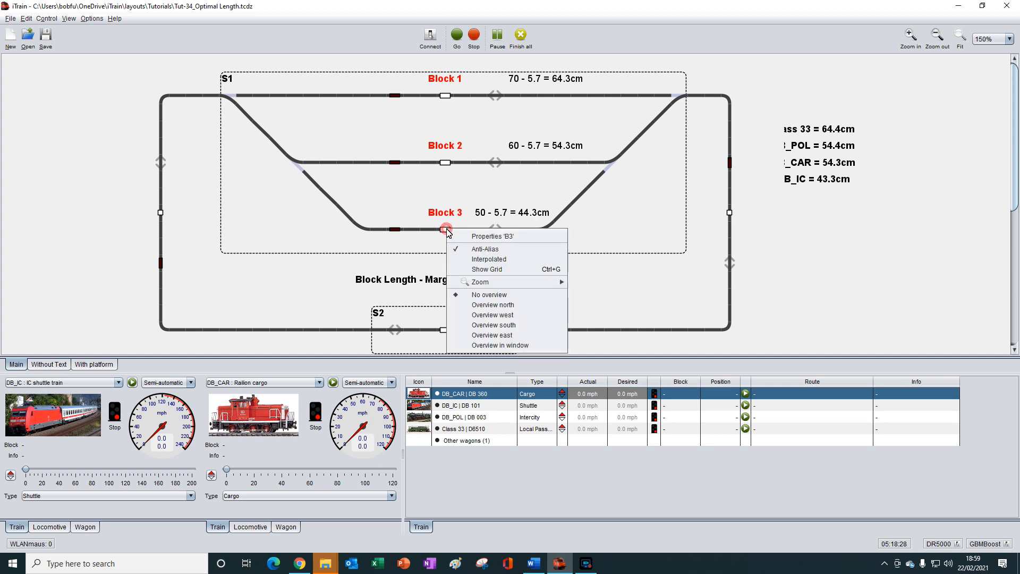
{"action": "left_click", "coordinate": [491, 237]}
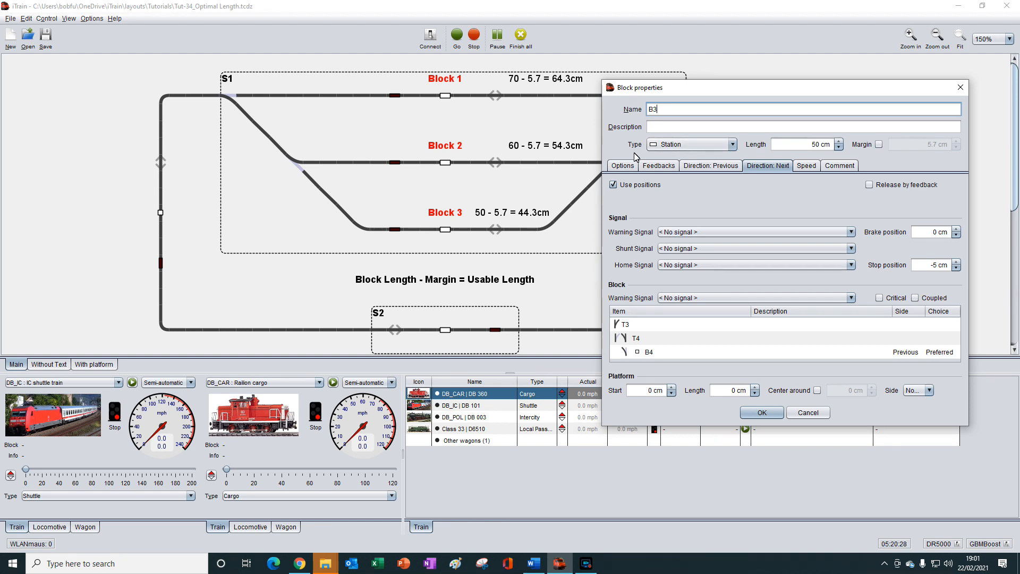
{"action": "left_click", "coordinate": [627, 166]}
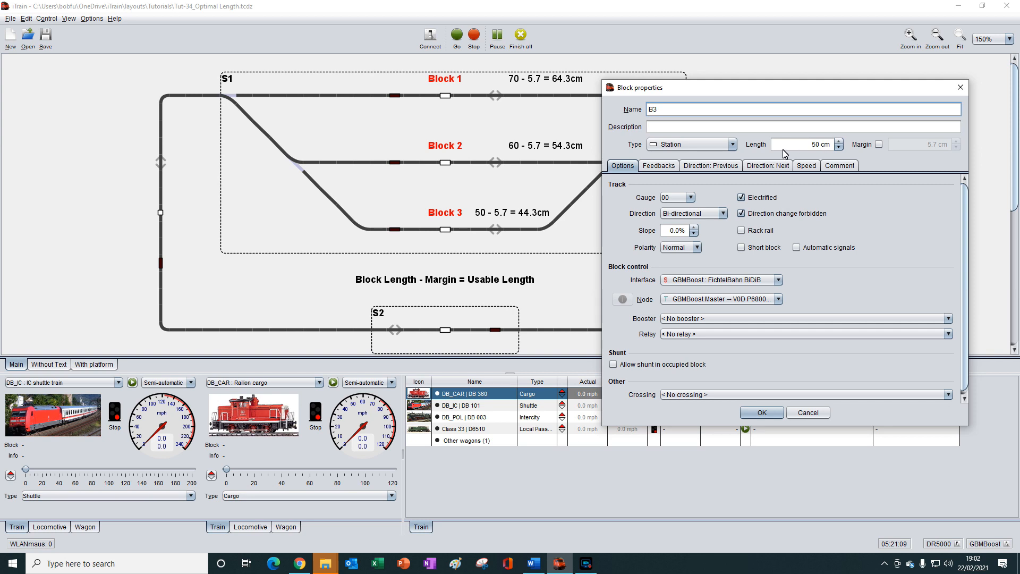
- Try the Free track type on block B3 and switch its custom margin on and back off
{"action": "left_click", "coordinate": [733, 144]}
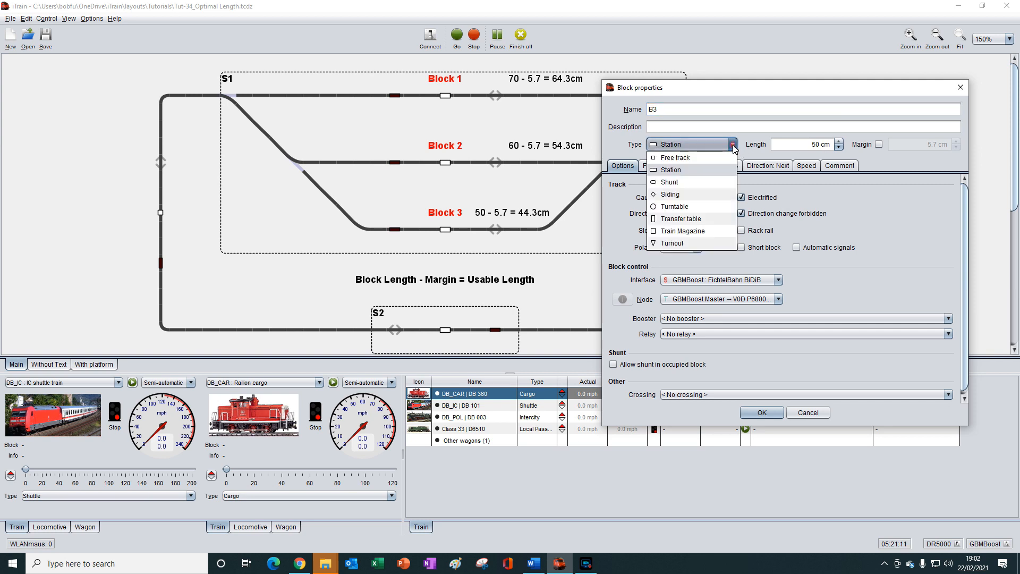
{"action": "left_click", "coordinate": [691, 158]}
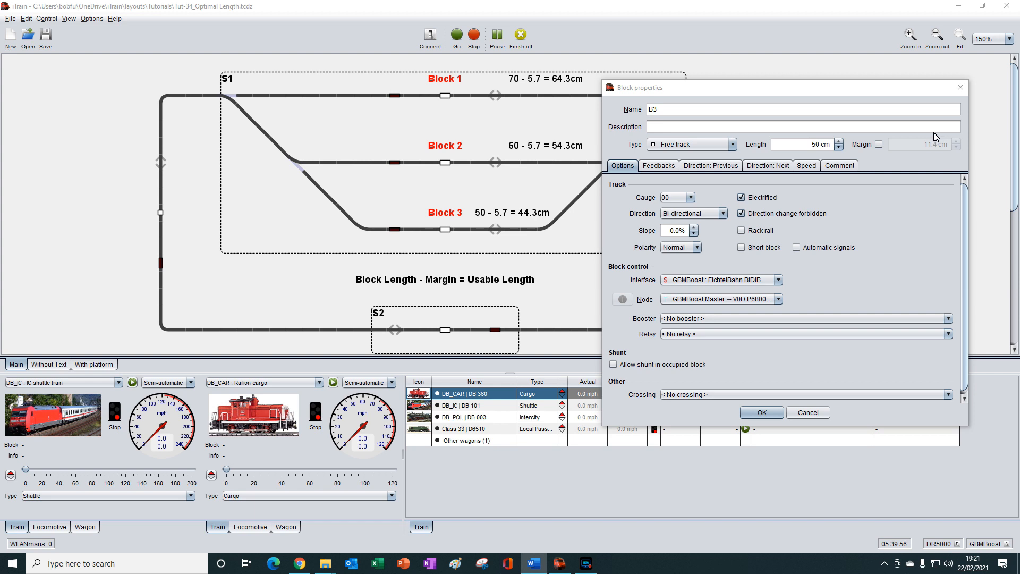
{"action": "left_click", "coordinate": [879, 145]}
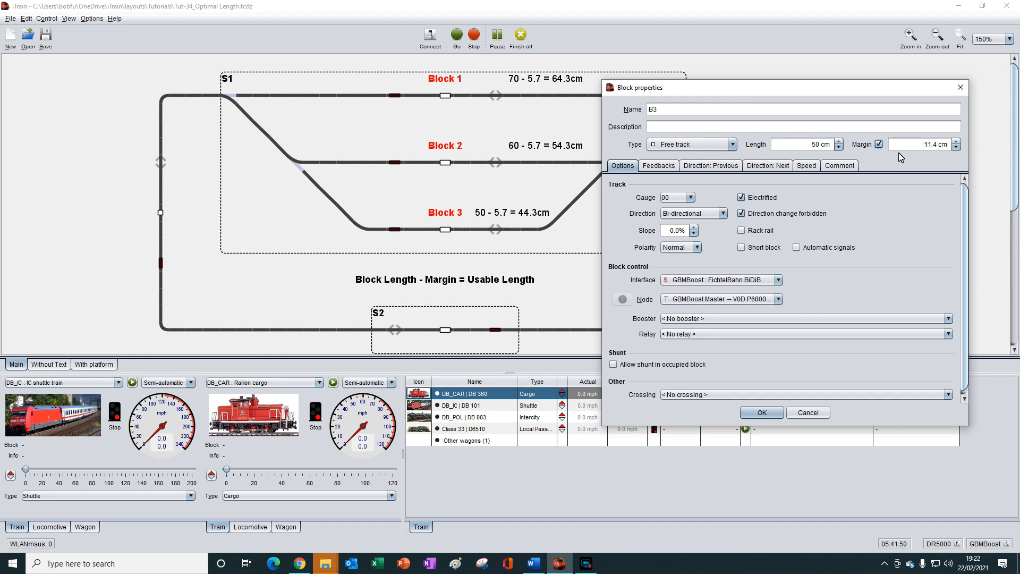
{"action": "left_click", "coordinate": [878, 144]}
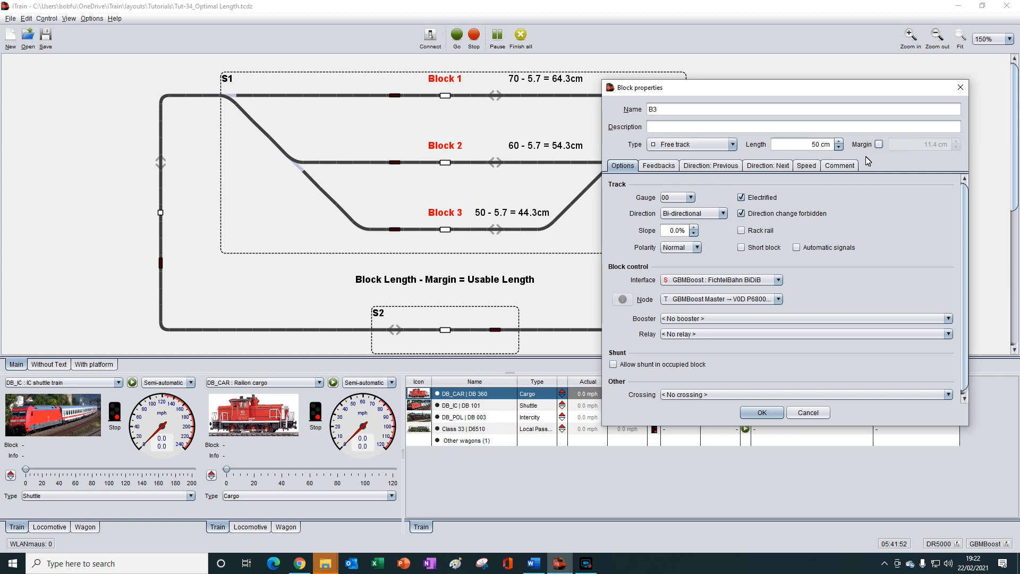
- Try the Shunt, Siding and Turntable types on block B3, closing its properties without saving
{"action": "left_click", "coordinate": [734, 145]}
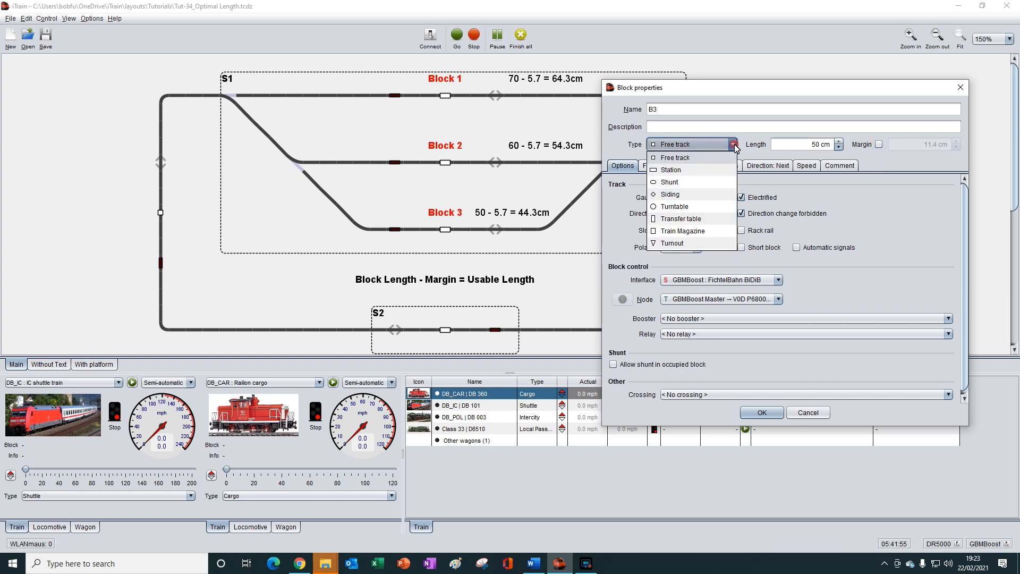
{"action": "left_click", "coordinate": [687, 187]}
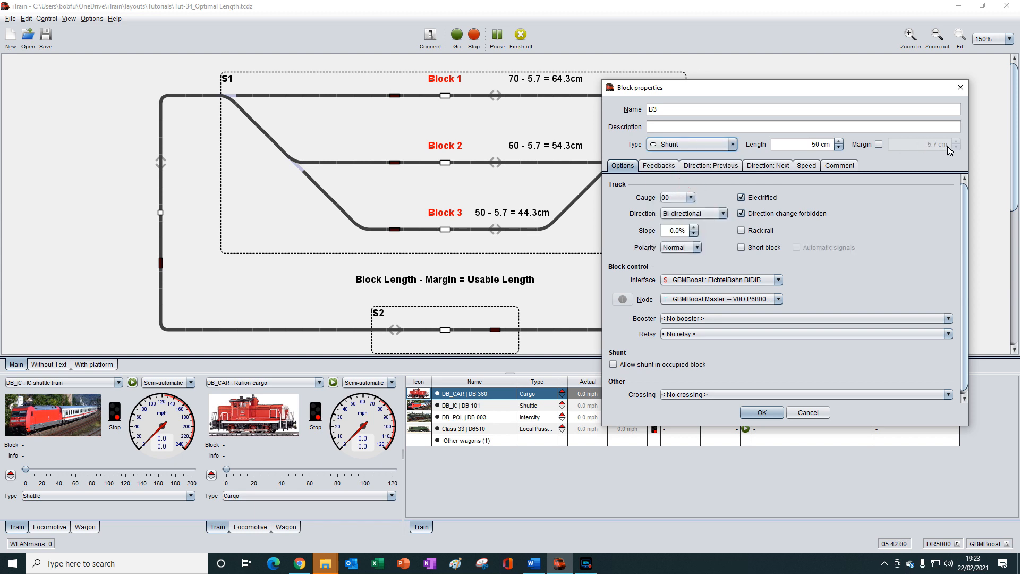
{"action": "left_click", "coordinate": [734, 145]}
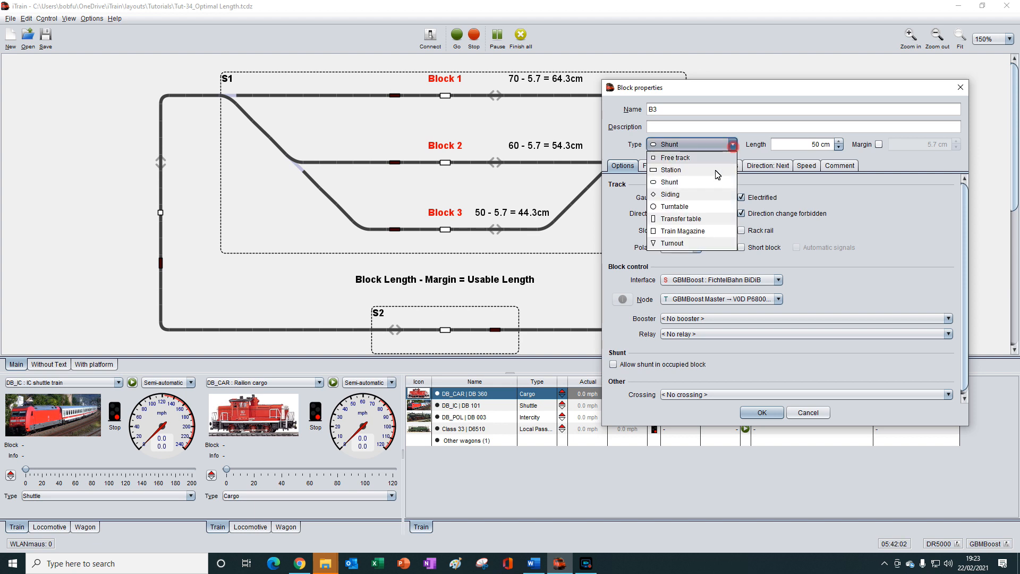
{"action": "left_click", "coordinate": [671, 194]}
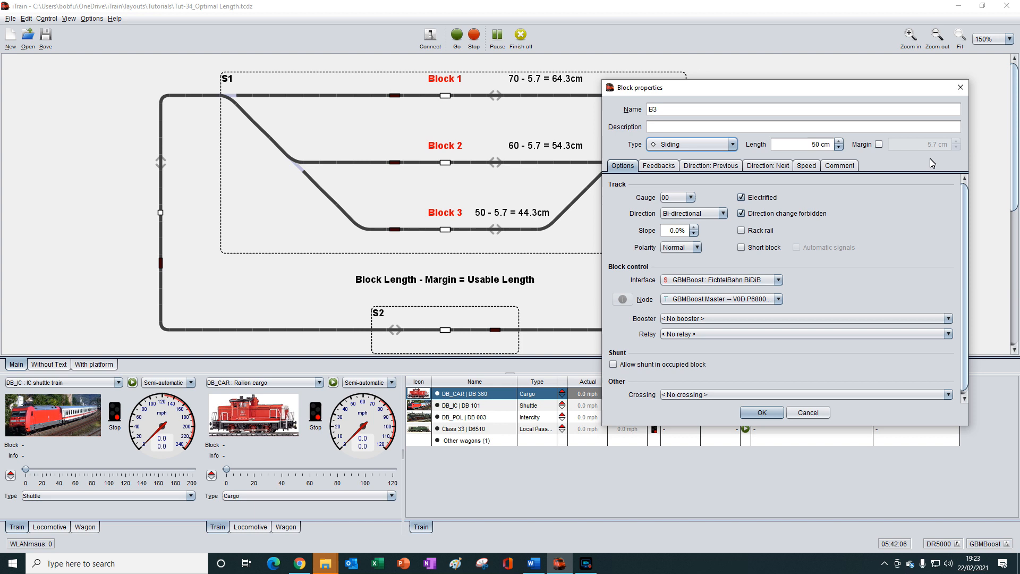
{"action": "left_click", "coordinate": [733, 145]}
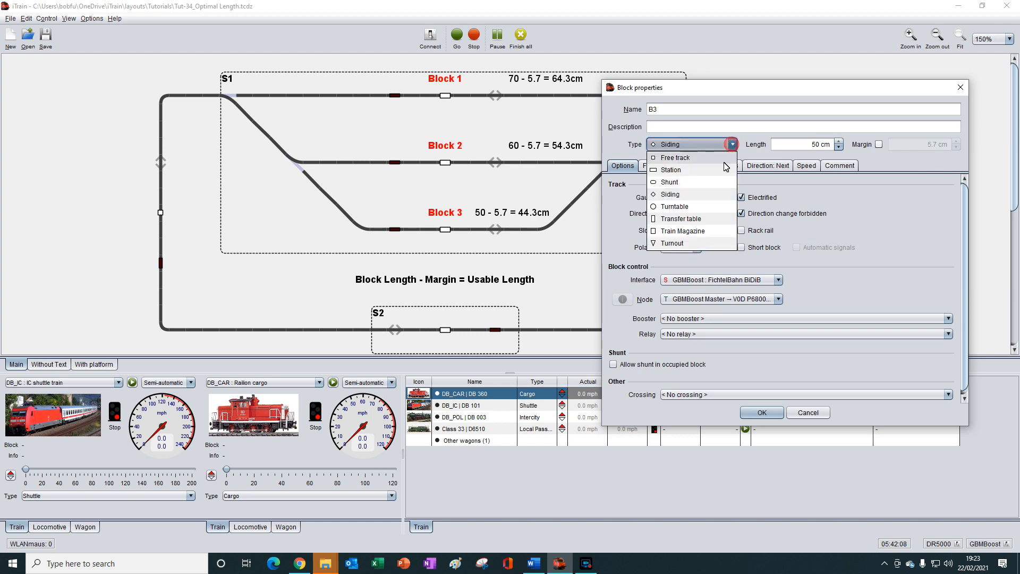
{"action": "left_click", "coordinate": [674, 207]}
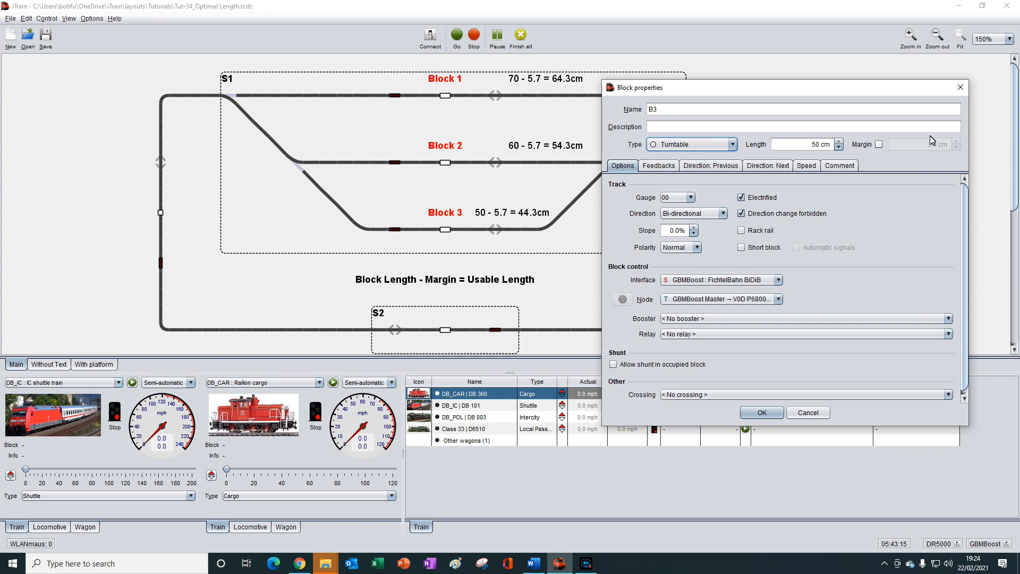
{"action": "left_click", "coordinate": [960, 92]}
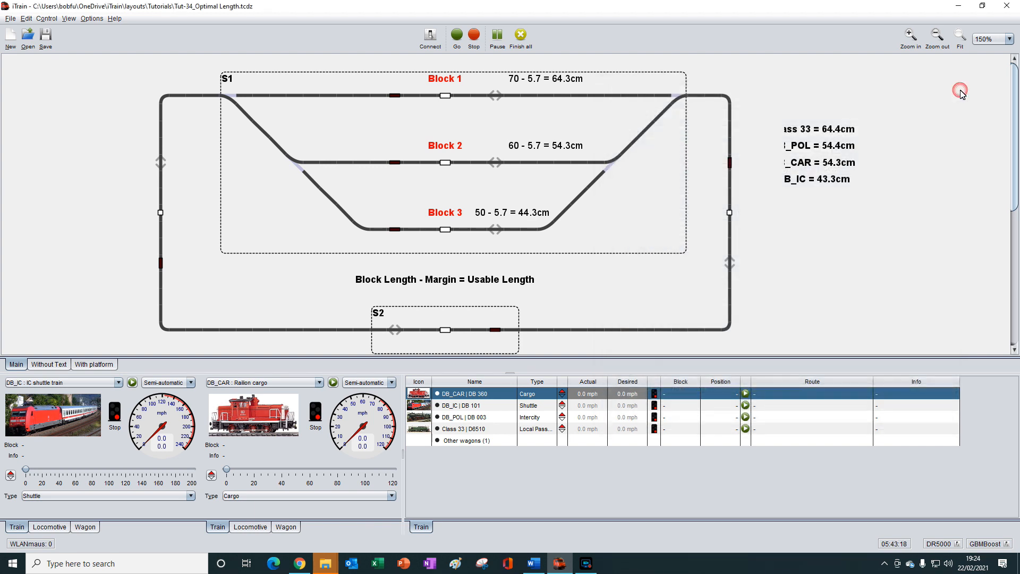
- Set the layout scale to N (UK) (1:148) in the general settings
{"action": "left_click", "coordinate": [26, 18]}
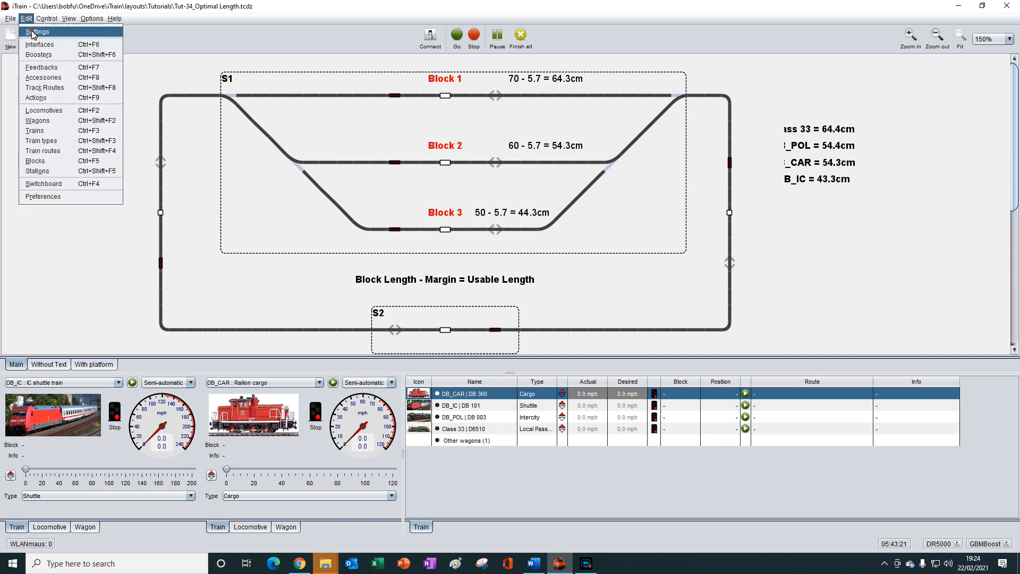
{"action": "left_click", "coordinate": [33, 33]}
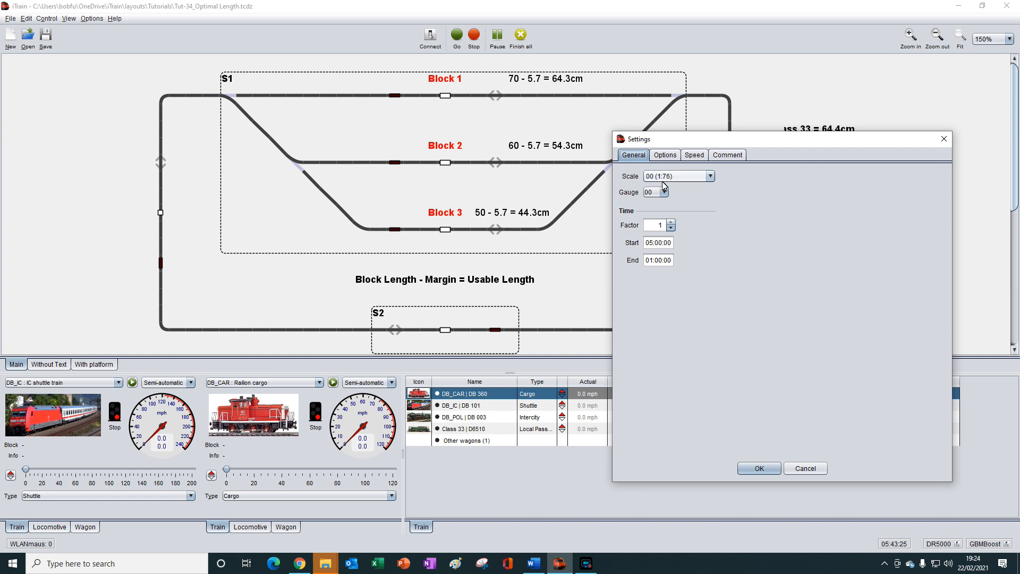
{"action": "left_click", "coordinate": [710, 178]}
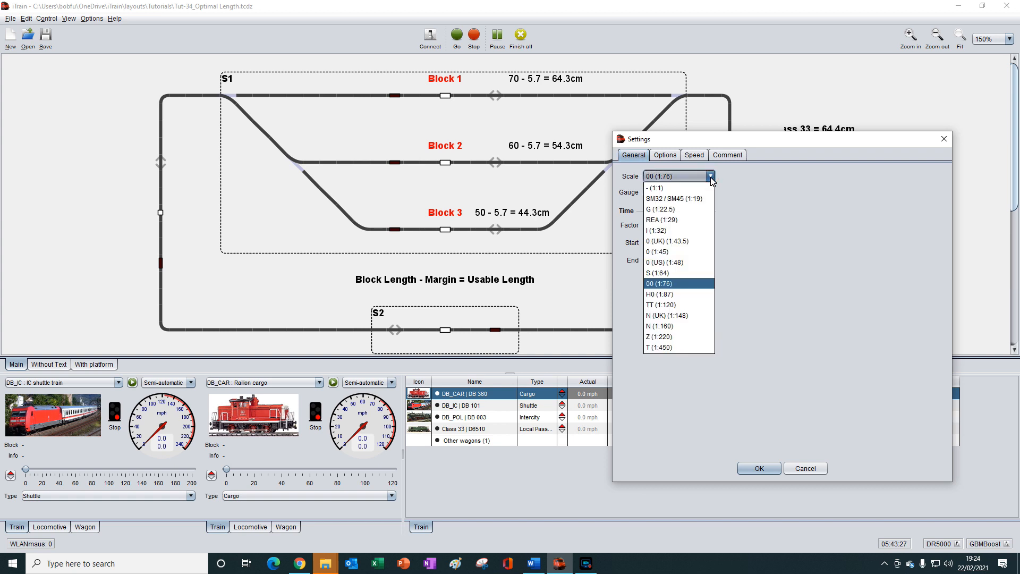
{"action": "left_click", "coordinate": [663, 317]}
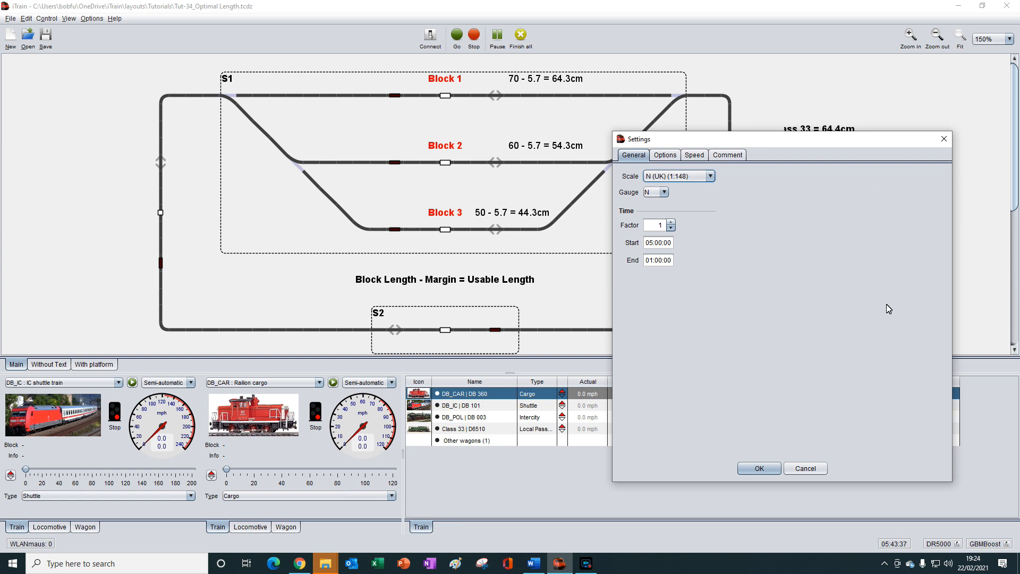
{"action": "left_click", "coordinate": [760, 468]}
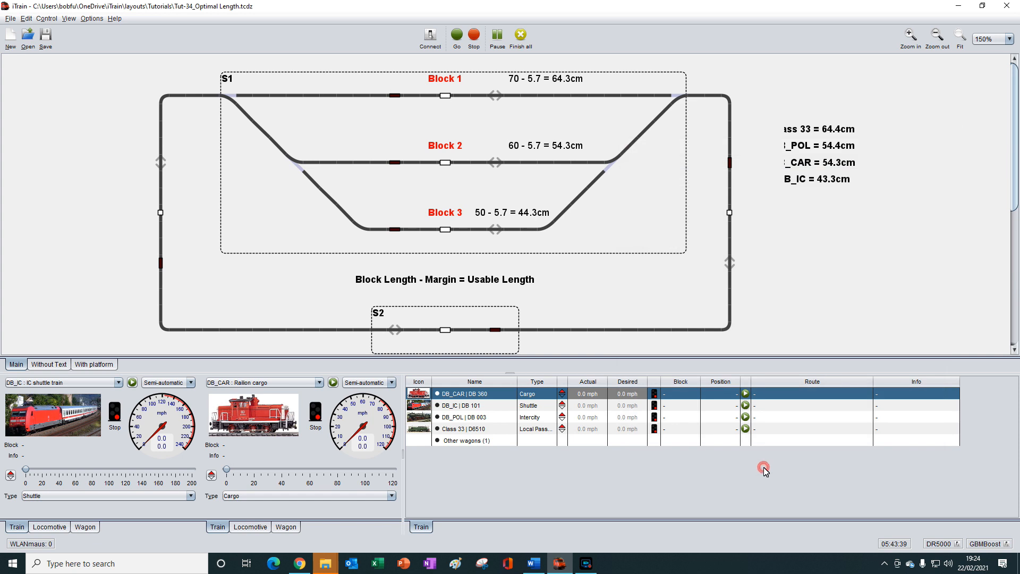
- Check block B3's margin as Station and try it as Free track, closing the properties without saving
{"action": "right_click", "coordinate": [445, 233]}
{"action": "left_click", "coordinate": [500, 239]}
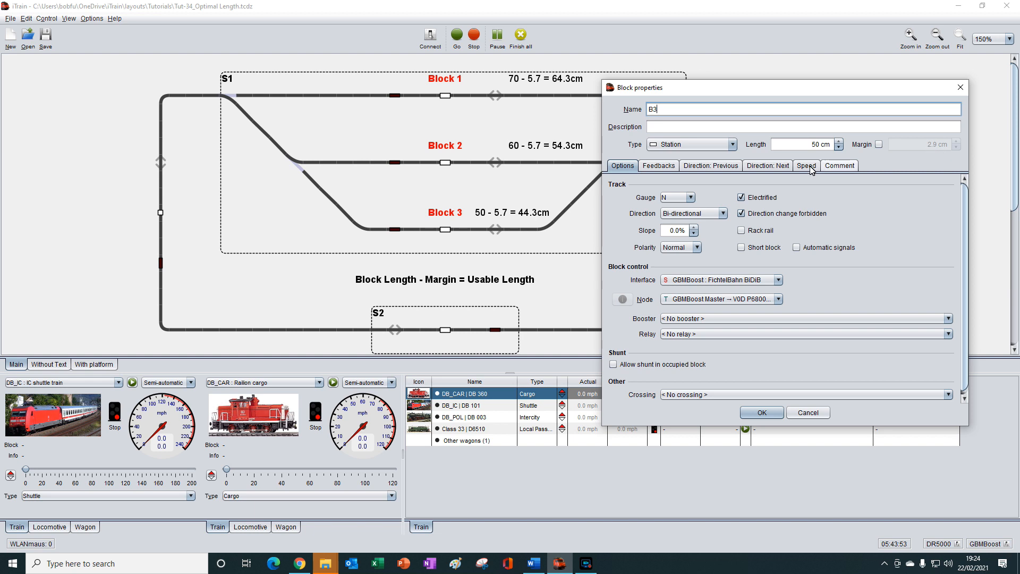
{"action": "left_click", "coordinate": [732, 145]}
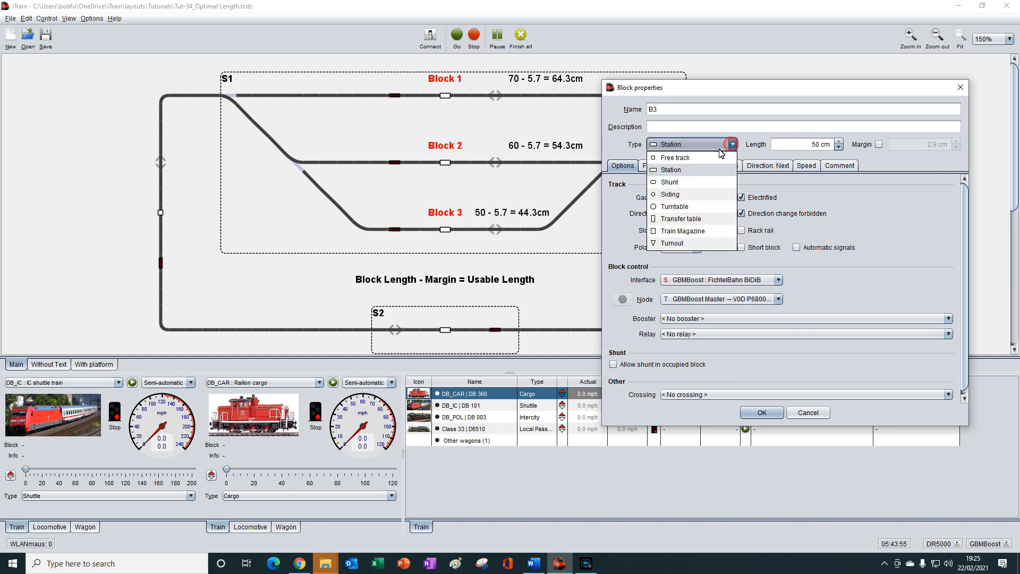
{"action": "left_click", "coordinate": [674, 159]}
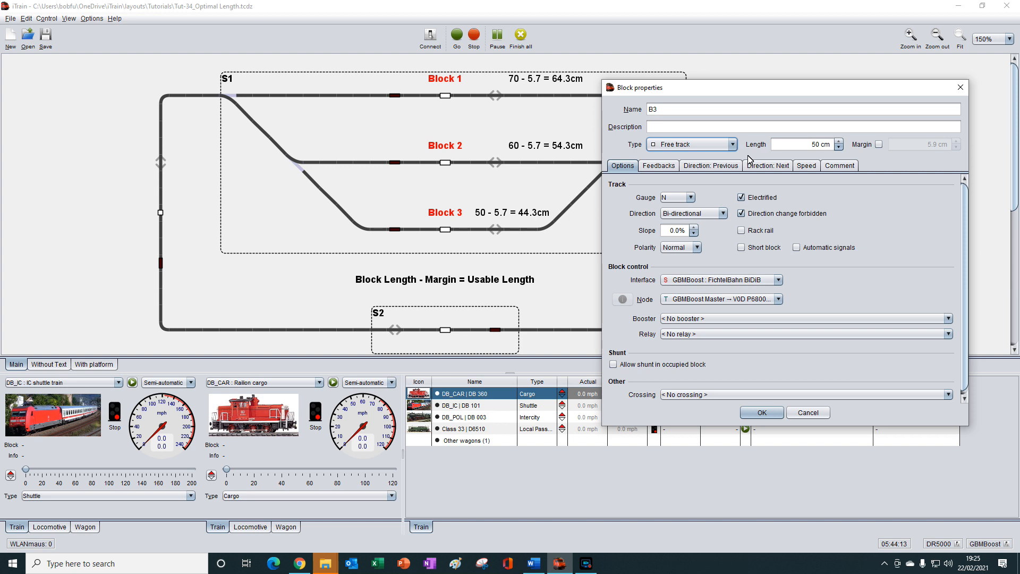
{"action": "left_click", "coordinate": [959, 89]}
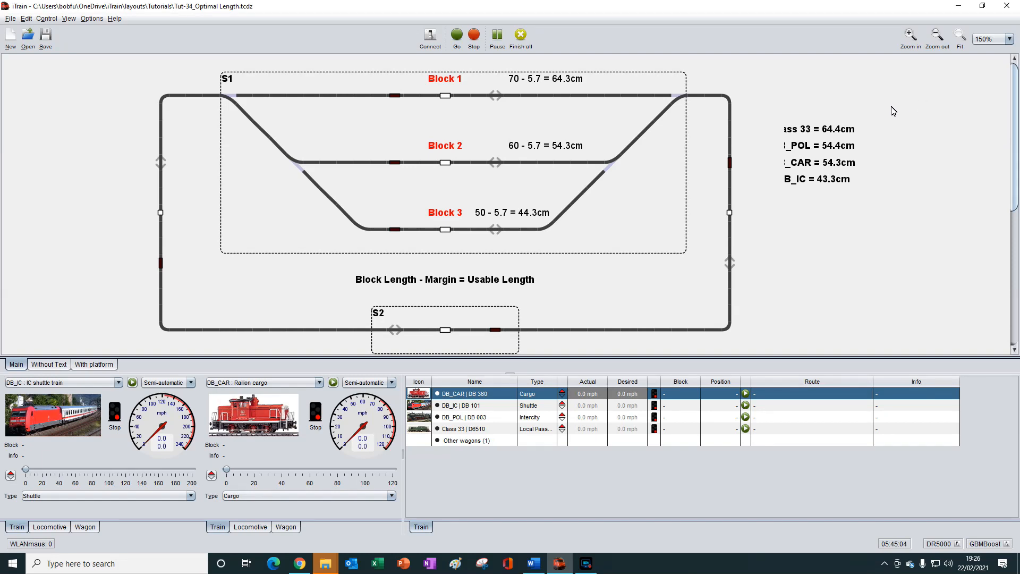
- Set the layout scale back to 00 (1:76) in the general settings
{"action": "left_click", "coordinate": [26, 18]}
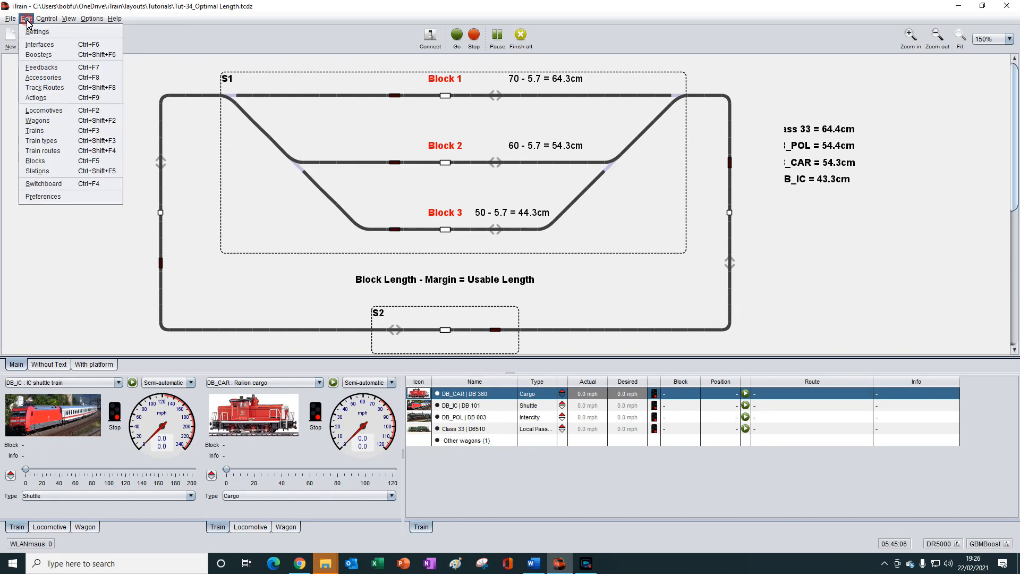
{"action": "left_click", "coordinate": [33, 32]}
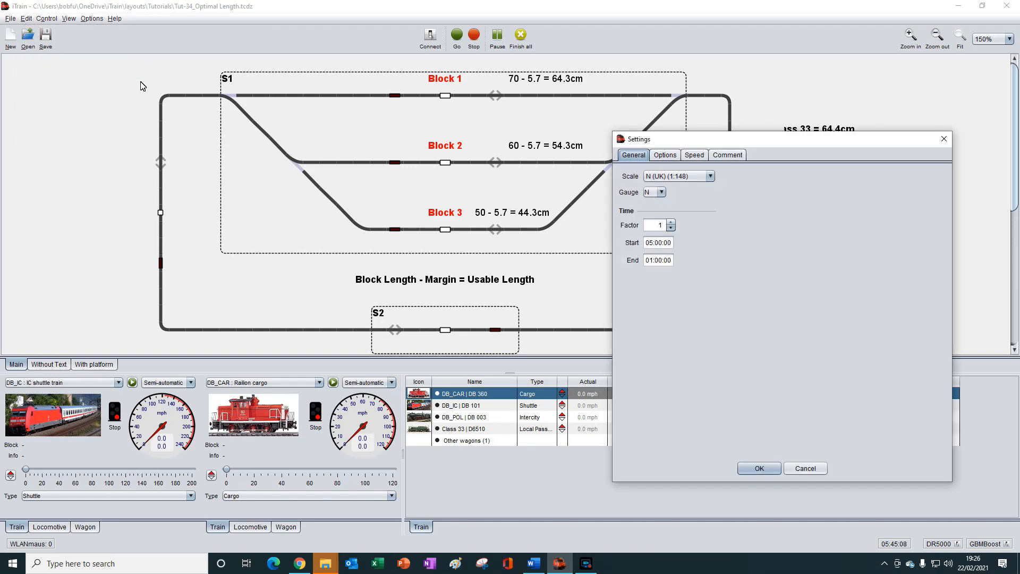
{"action": "left_click", "coordinate": [710, 177]}
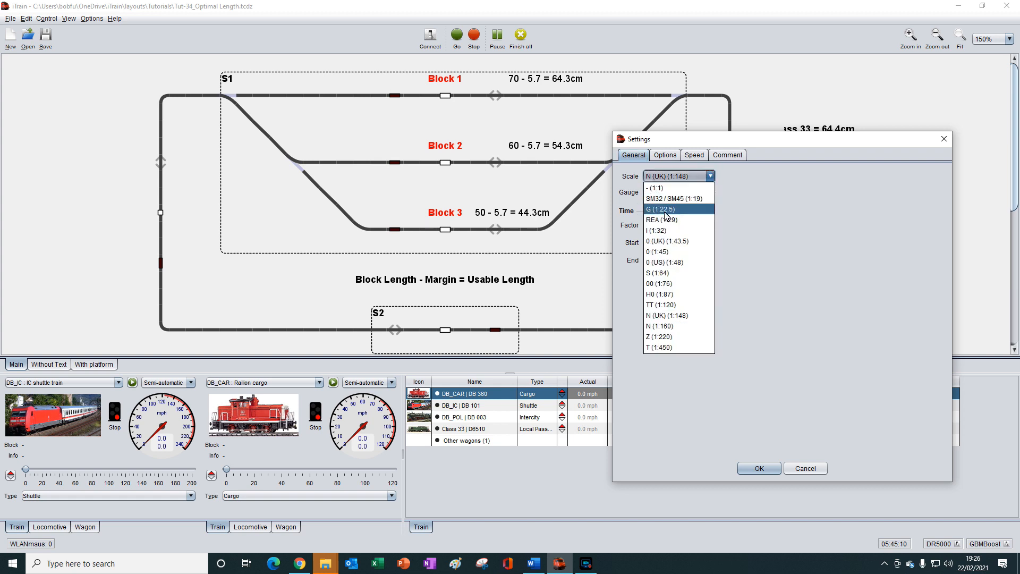
{"action": "left_click", "coordinate": [661, 285]}
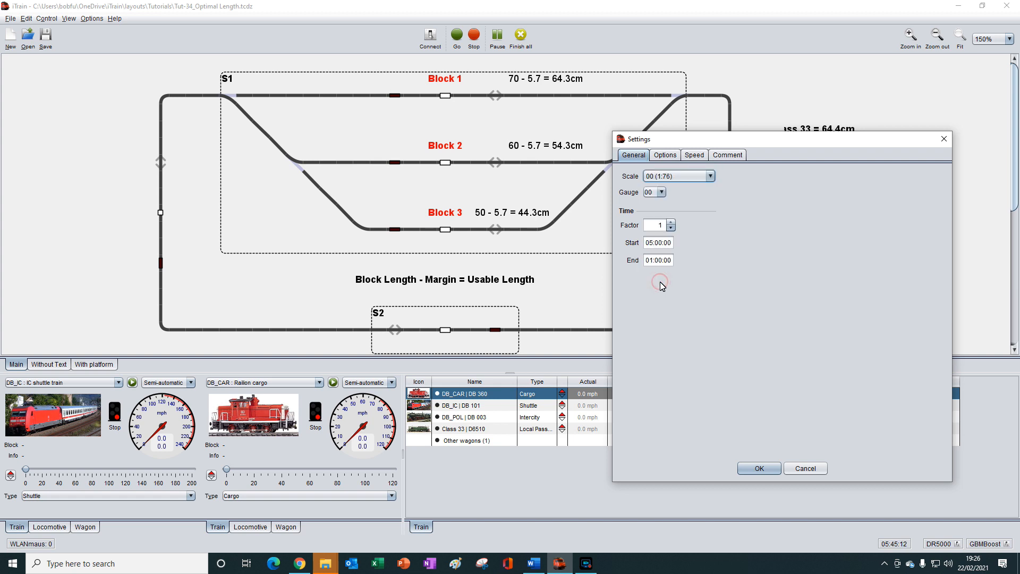
{"action": "left_click", "coordinate": [764, 467]}
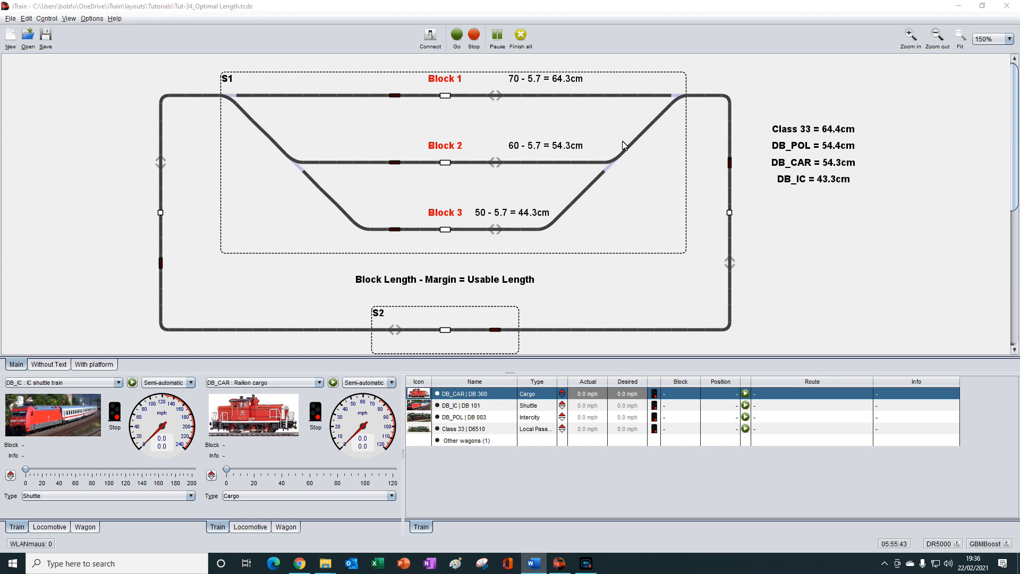
- Review station S1's block list and selection mode, then close its properties
{"action": "right_click", "coordinate": [659, 195]}
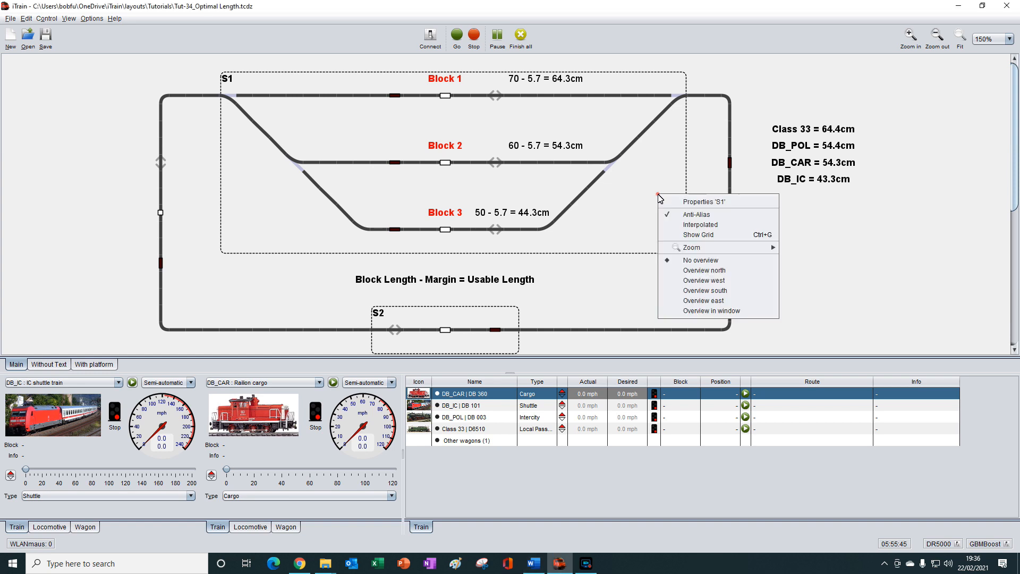
{"action": "left_click", "coordinate": [694, 205]}
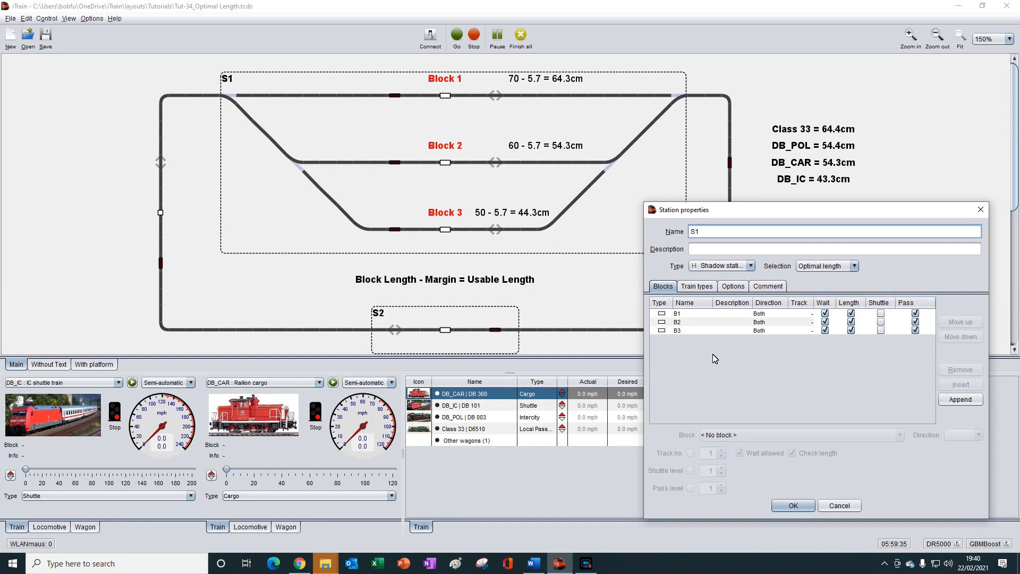
{"action": "left_click", "coordinate": [981, 210]}
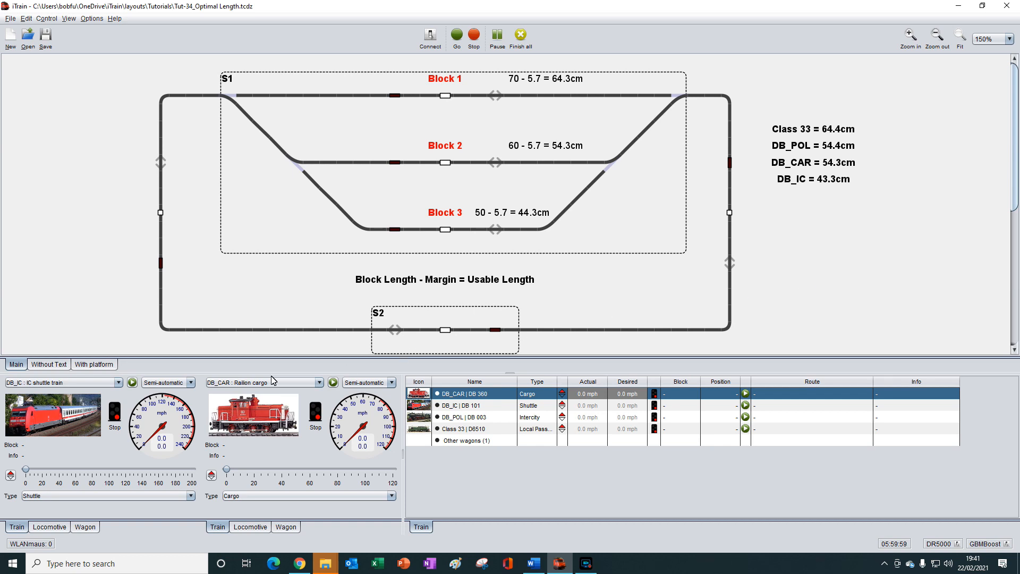
- Place the DB_IC train in station S2's block and start it briefly before stopping it again
{"action": "left_click_drag", "start_coordinate": [32, 413], "coordinate": [449, 332]}
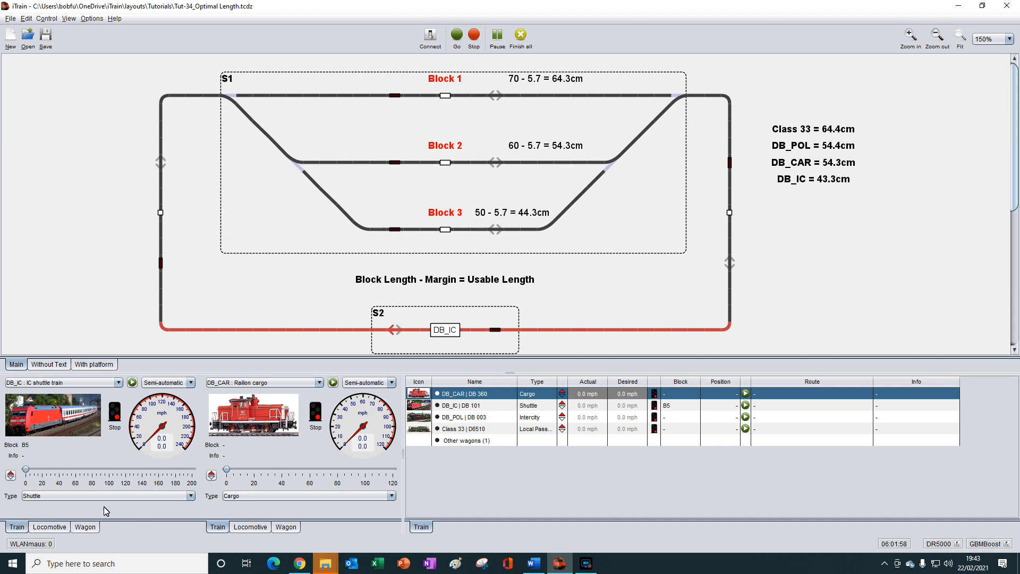
{"action": "left_click", "coordinate": [132, 383]}
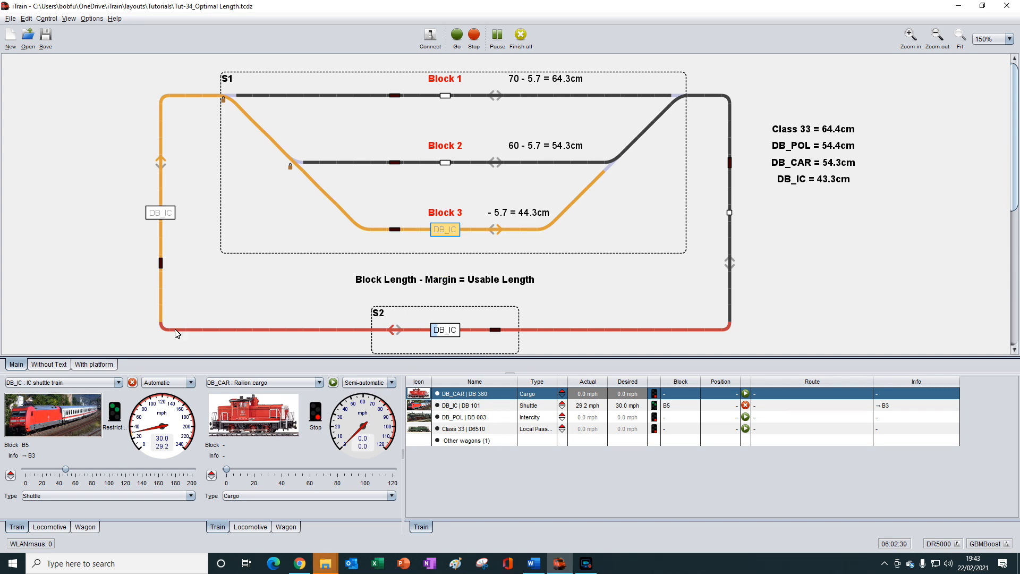
{"action": "left_click", "coordinate": [132, 383]}
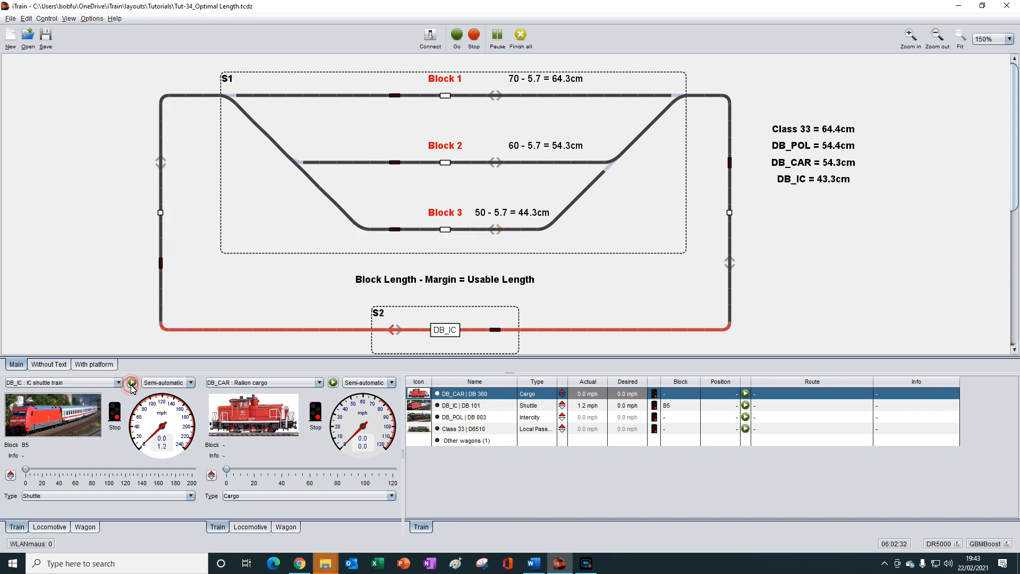
- Start and stop the DB_IC train several times to check which block it reserves in station S1
{"action": "left_click", "coordinate": [132, 384]}
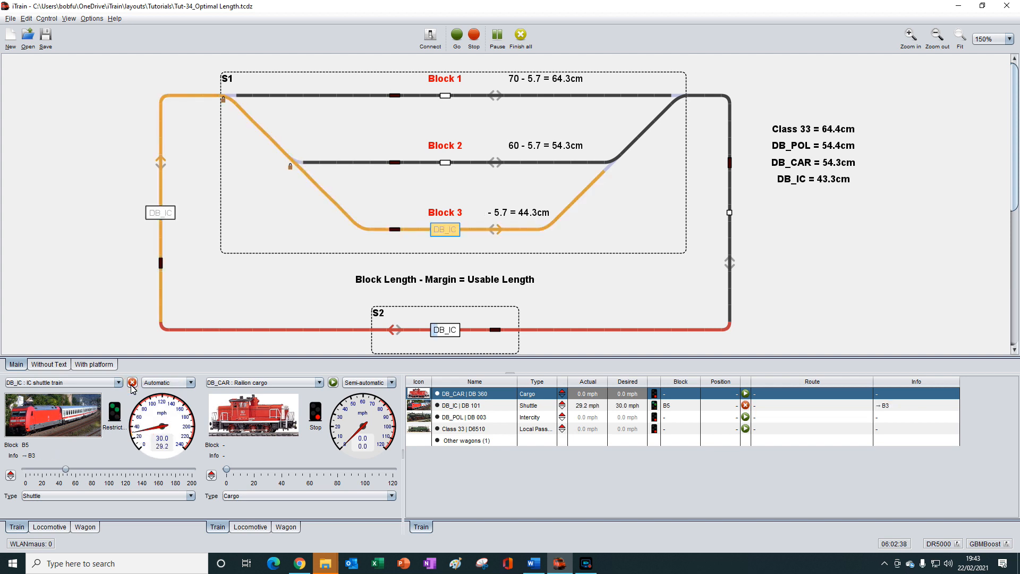
{"action": "left_click", "coordinate": [132, 383]}
{"action": "left_click", "coordinate": [133, 383]}
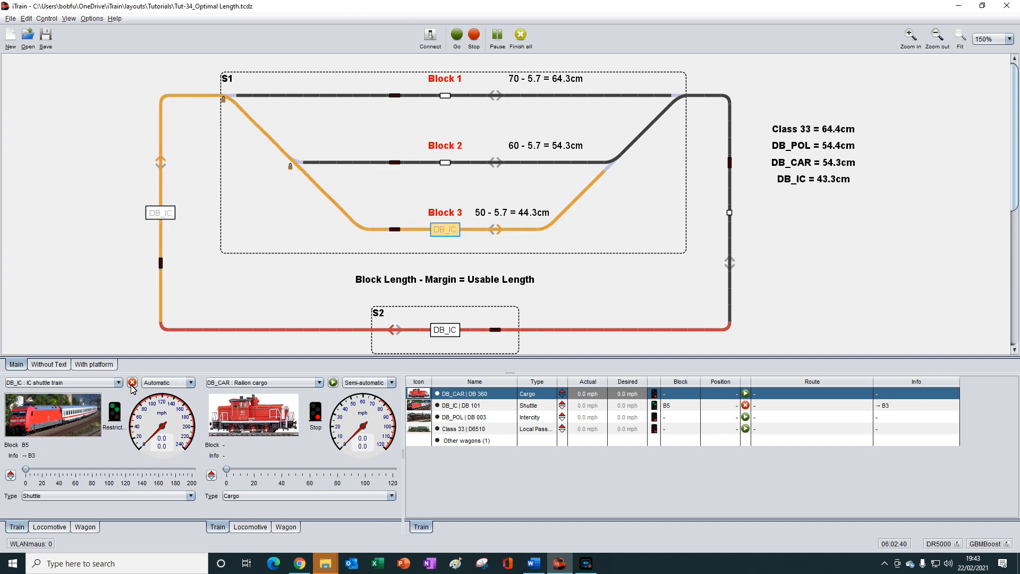
{"action": "left_click", "coordinate": [132, 384]}
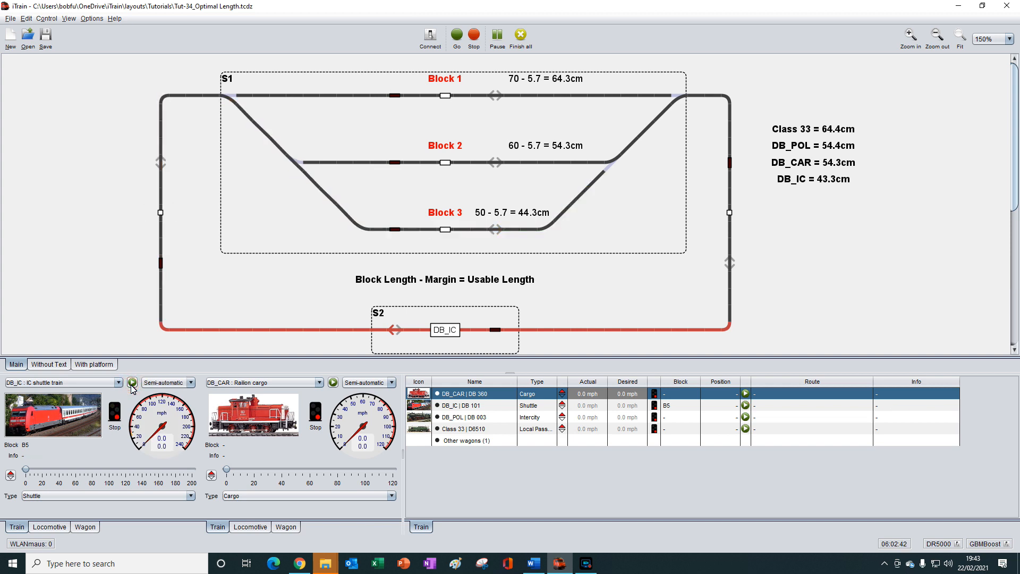
{"action": "left_click", "coordinate": [132, 385]}
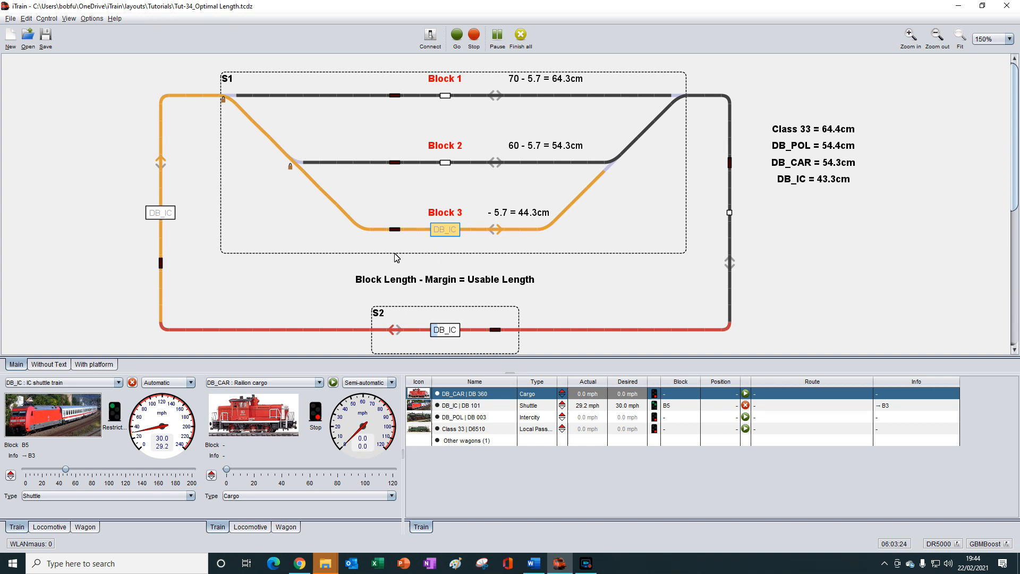
{"action": "left_click", "coordinate": [132, 382]}
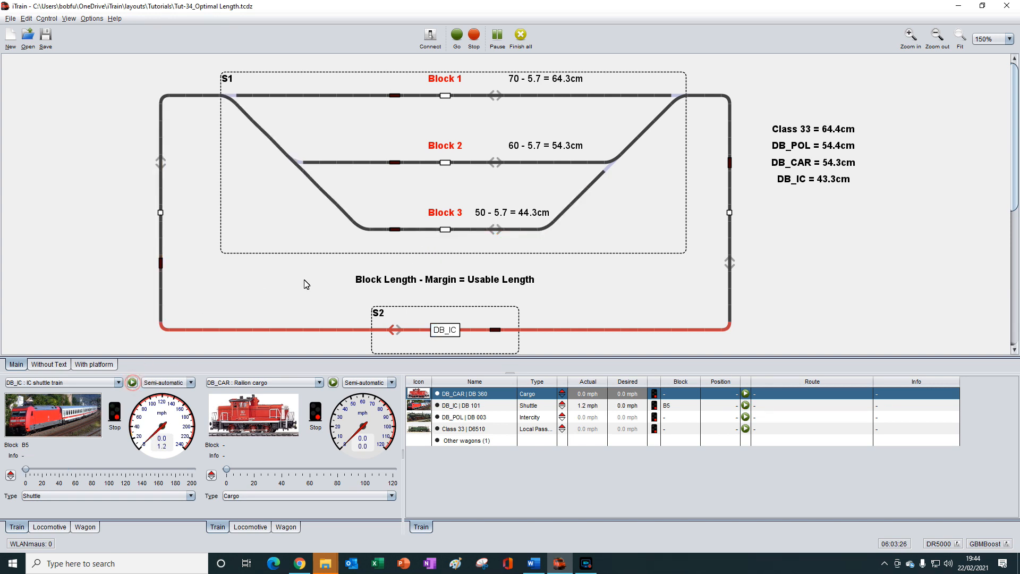
- Take block B3 out of service and run DB_IC briefly towards station S1 before stopping it
{"action": "left_click", "coordinate": [447, 231]}
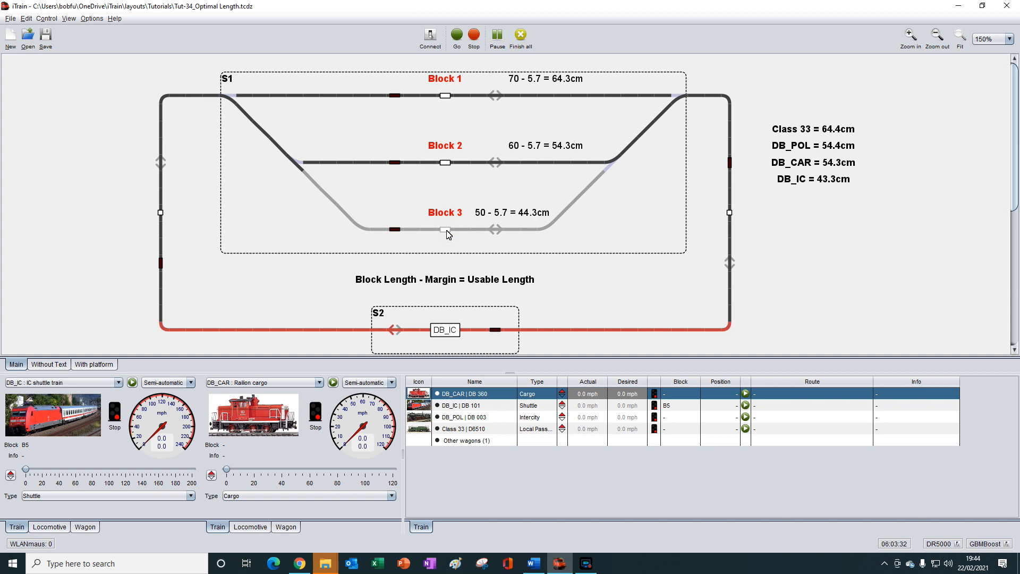
{"action": "left_click", "coordinate": [132, 382]}
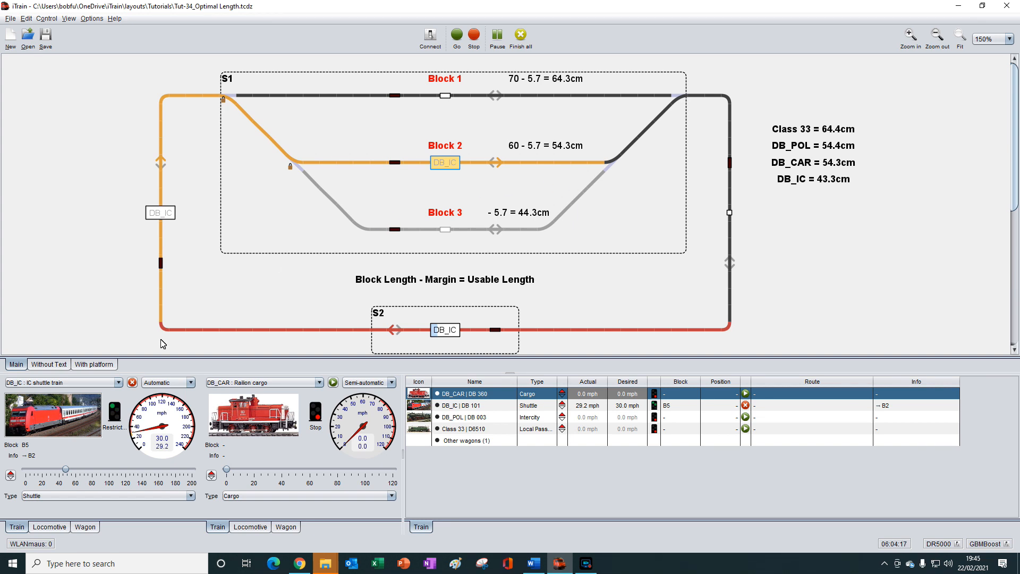
{"action": "left_click", "coordinate": [132, 383]}
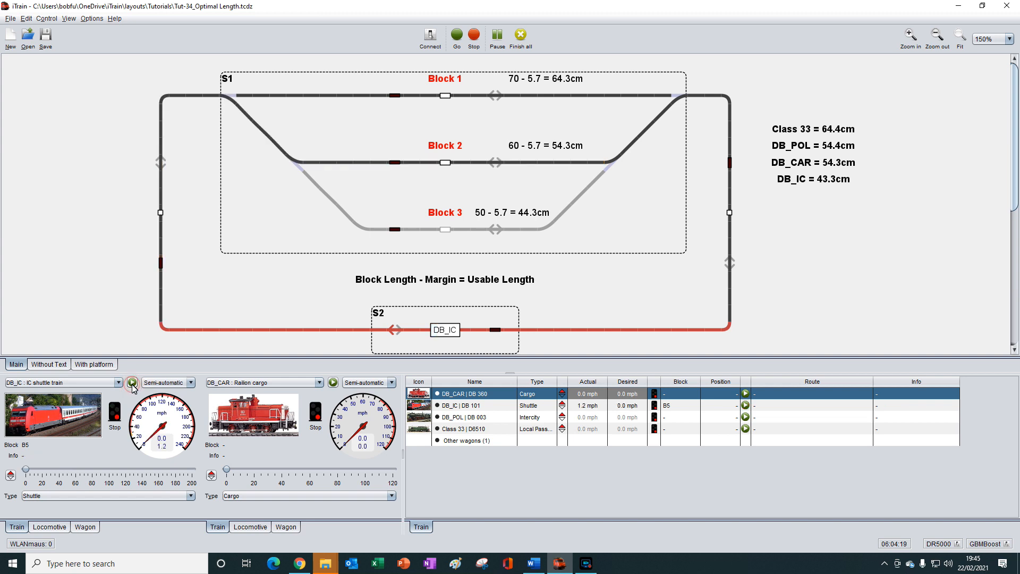
- Replace DB_IC with the DB_CAR train in station S2's block and run it briefly before stopping it
{"action": "left_click", "coordinate": [448, 330]}
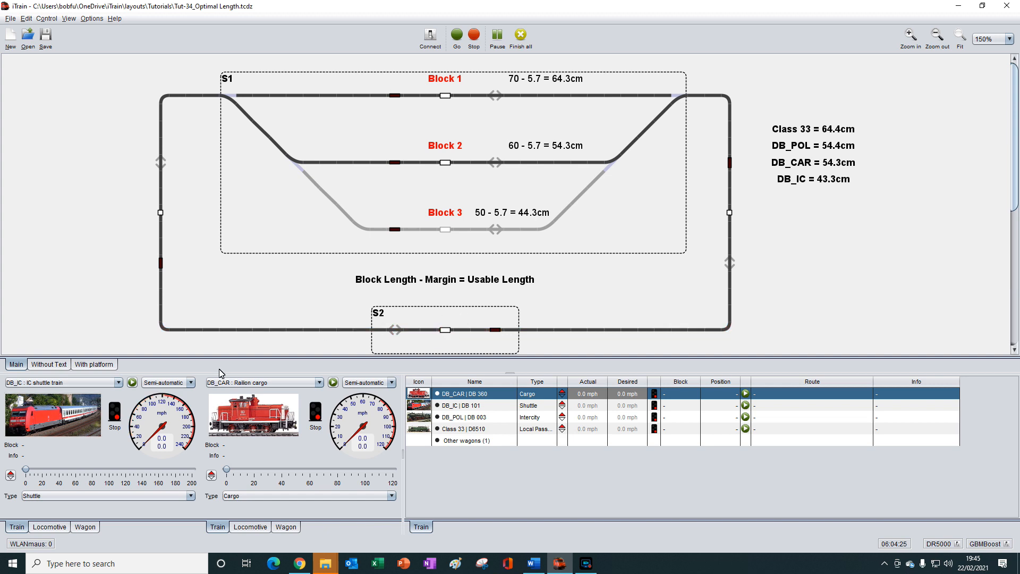
{"action": "left_click_drag", "start_coordinate": [240, 416], "coordinate": [447, 334]}
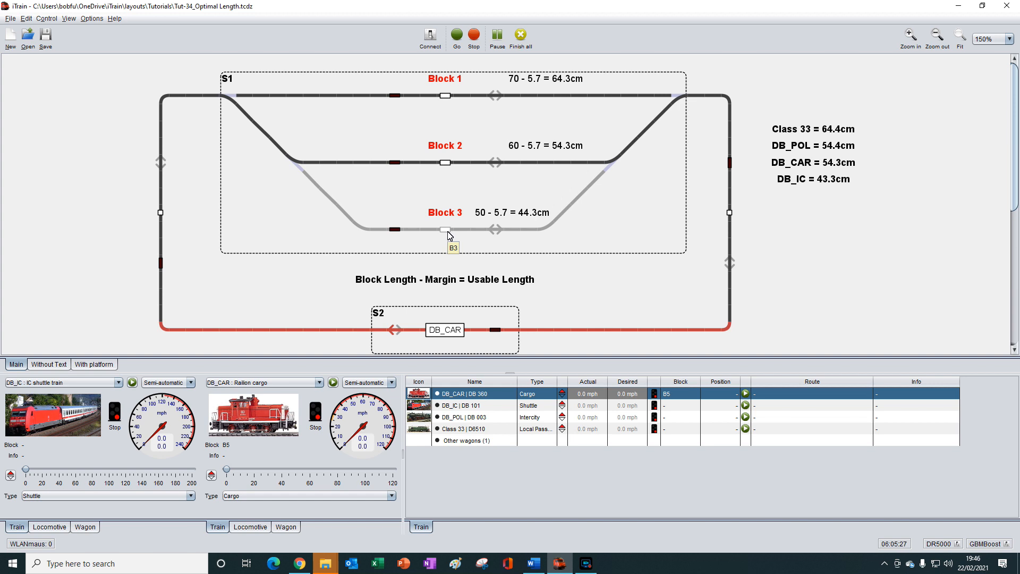
{"action": "left_click", "coordinate": [333, 383]}
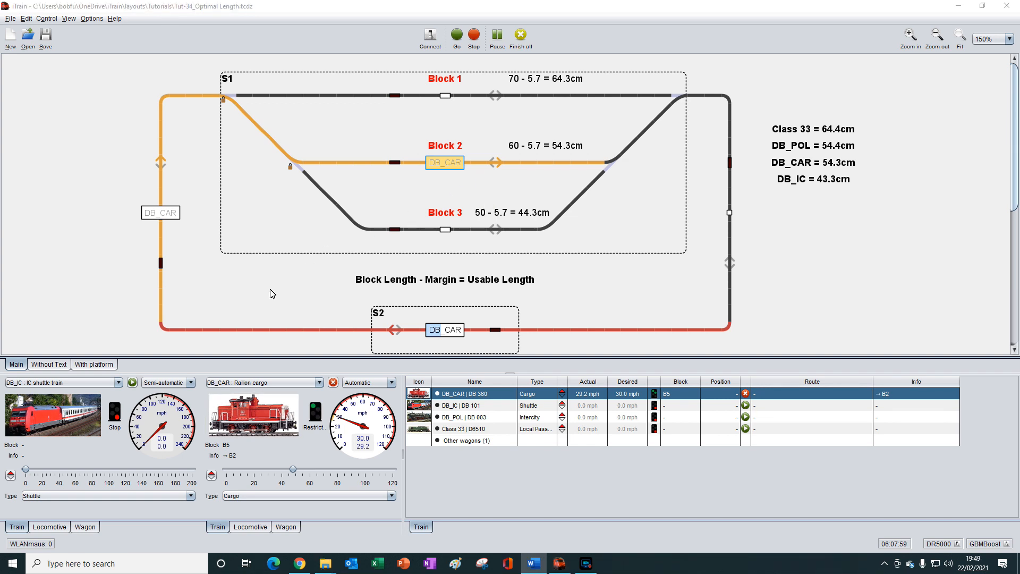
{"action": "left_click", "coordinate": [333, 384]}
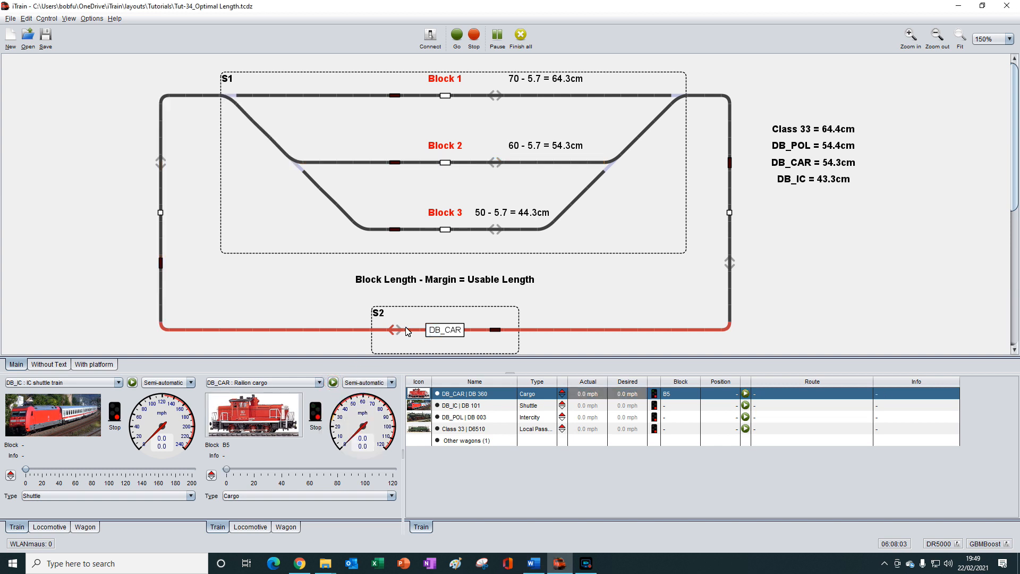
- Replace DB_CAR with the DB_POL train in station S2's block and run it briefly before stopping it
{"action": "left_click", "coordinate": [449, 329]}
{"action": "key", "text": "Delete"}
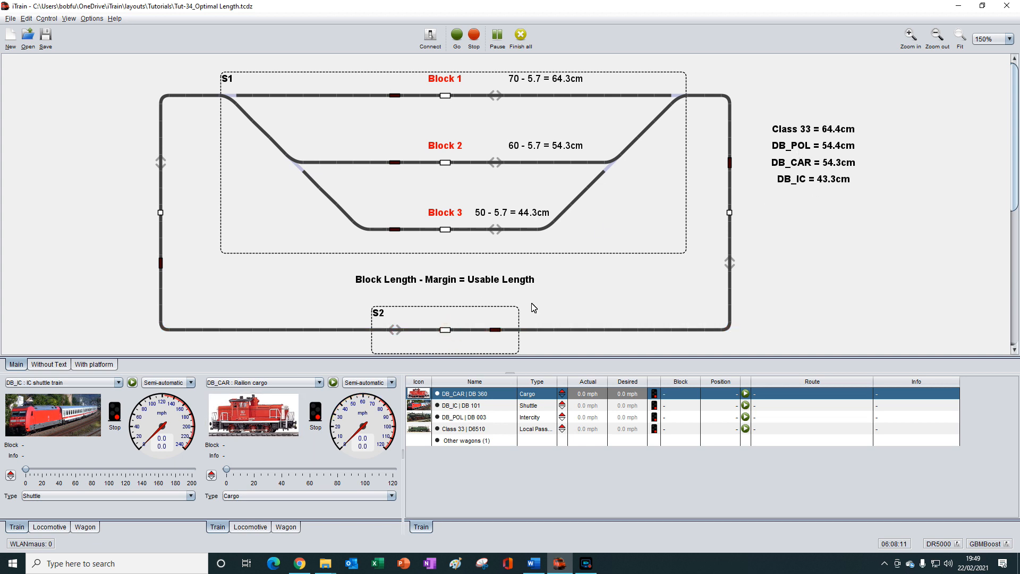
{"action": "left_click_drag", "start_coordinate": [452, 422], "coordinate": [445, 332]}
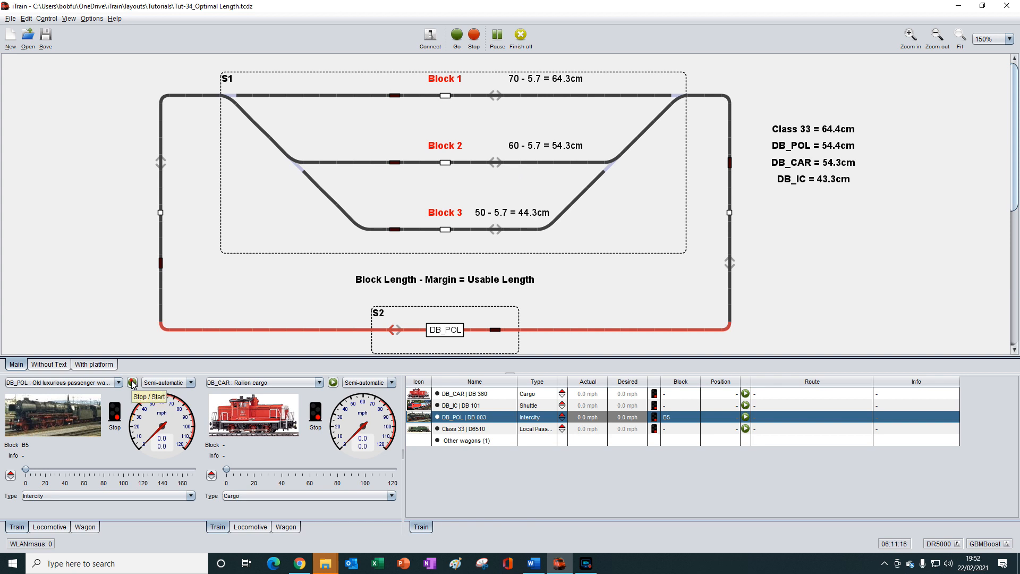
{"action": "left_click", "coordinate": [132, 383]}
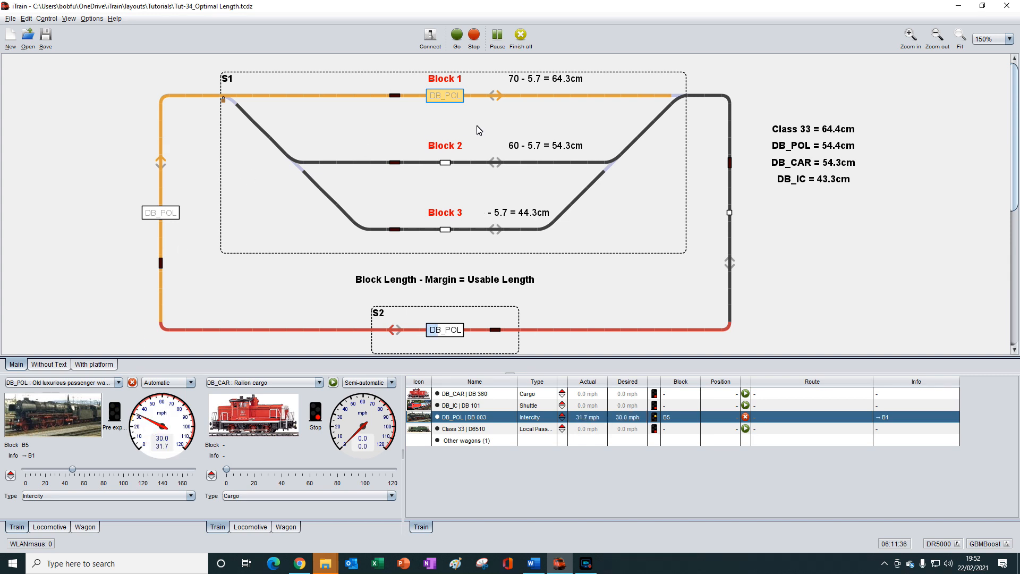
{"action": "left_click", "coordinate": [132, 383]}
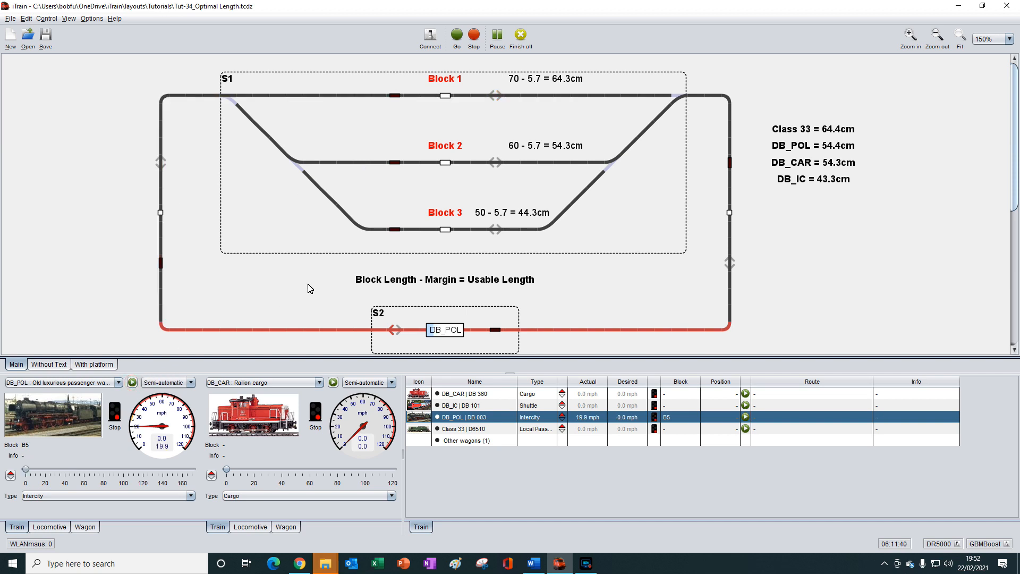
- Take block B1 out of service and try running DB_POL towards station S1, ending with the train stopped
{"action": "left_click", "coordinate": [446, 96]}
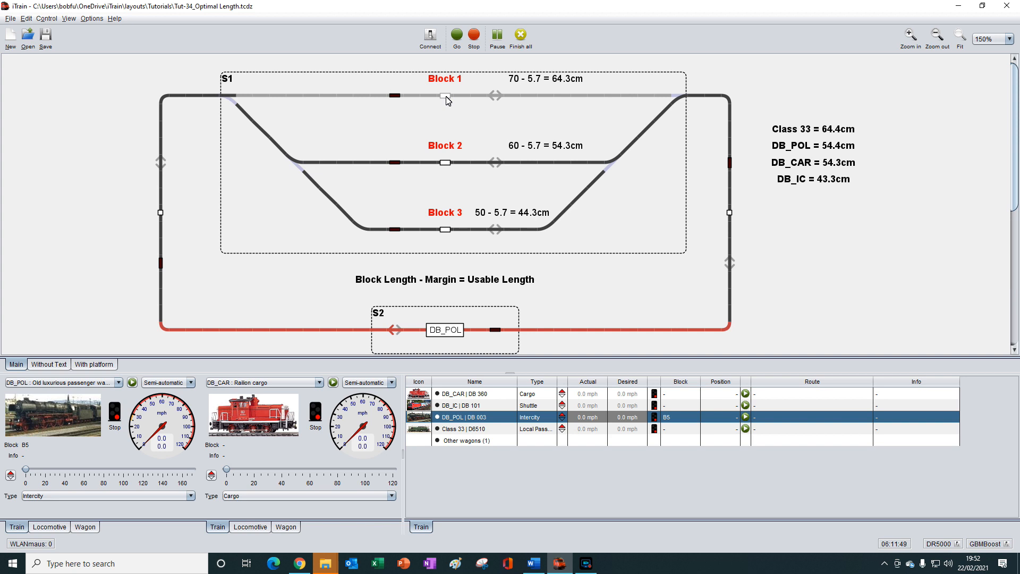
{"action": "left_click", "coordinate": [132, 382]}
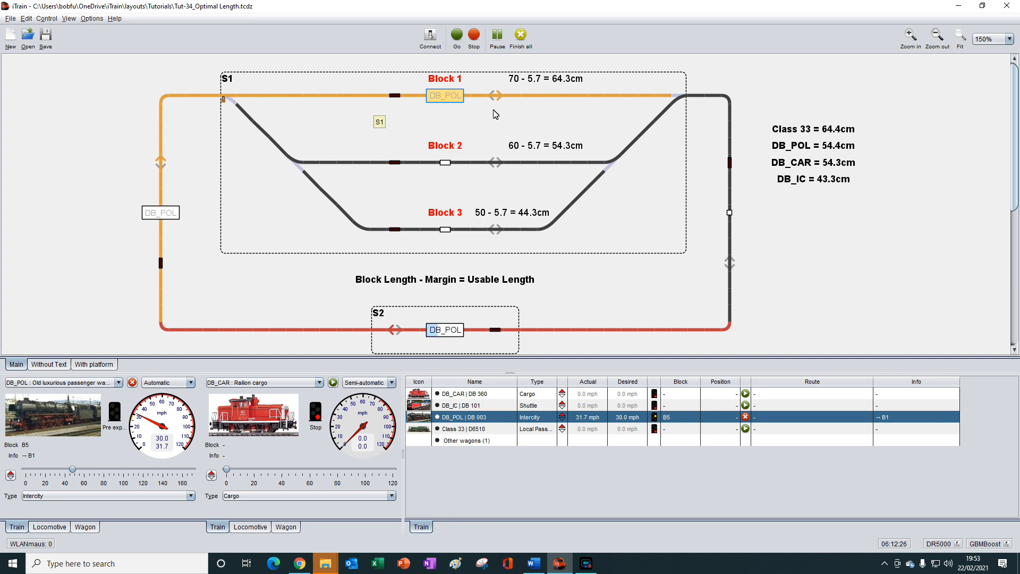
{"action": "left_click", "coordinate": [132, 382]}
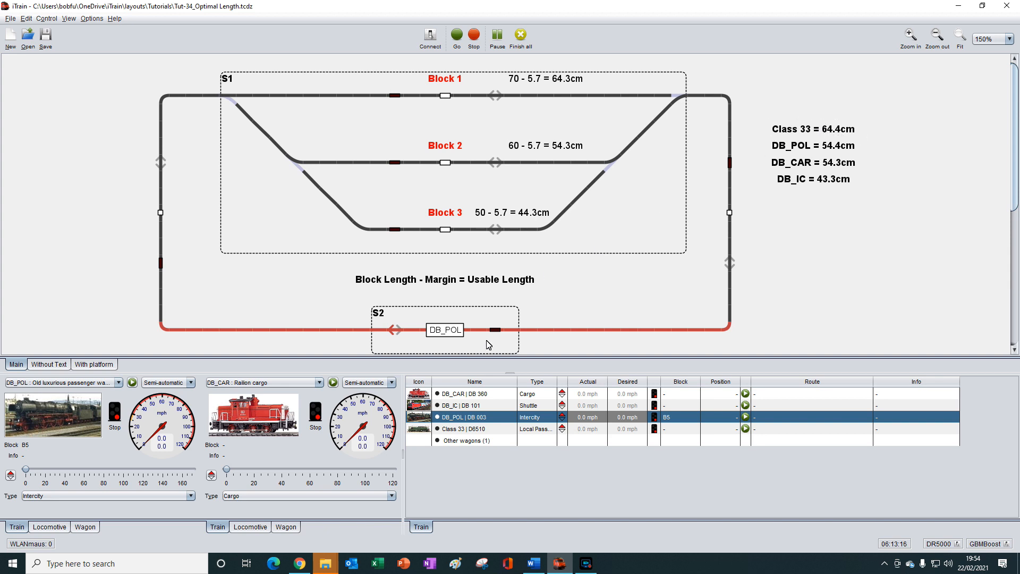
- Load Class 33 in the second train control, put it in station S2's block instead of DB_POL, and try to start it
{"action": "left_click_drag", "start_coordinate": [423, 432], "coordinate": [251, 416]}
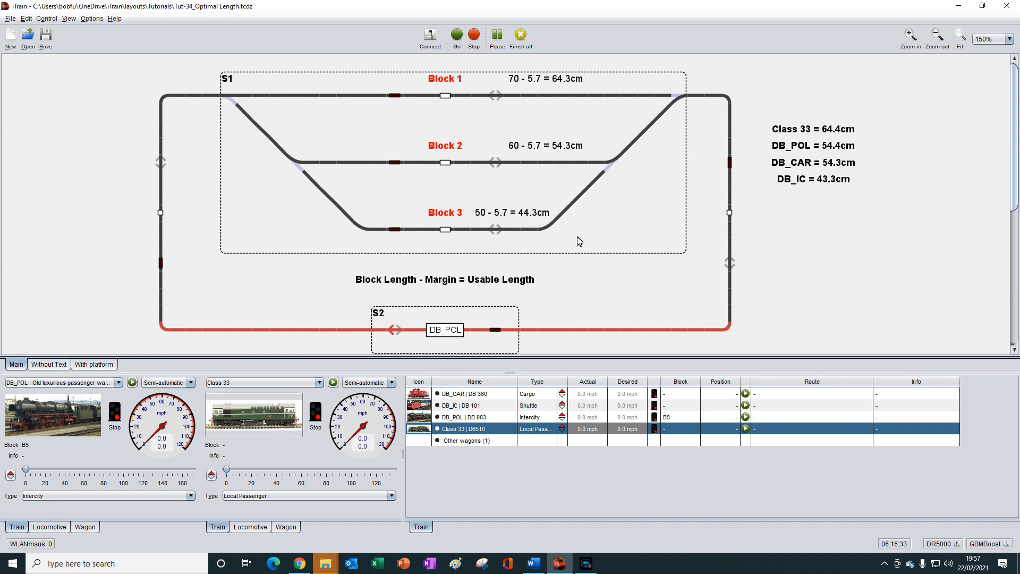
{"action": "left_click", "coordinate": [447, 333]}
{"action": "key", "text": "Delete"}
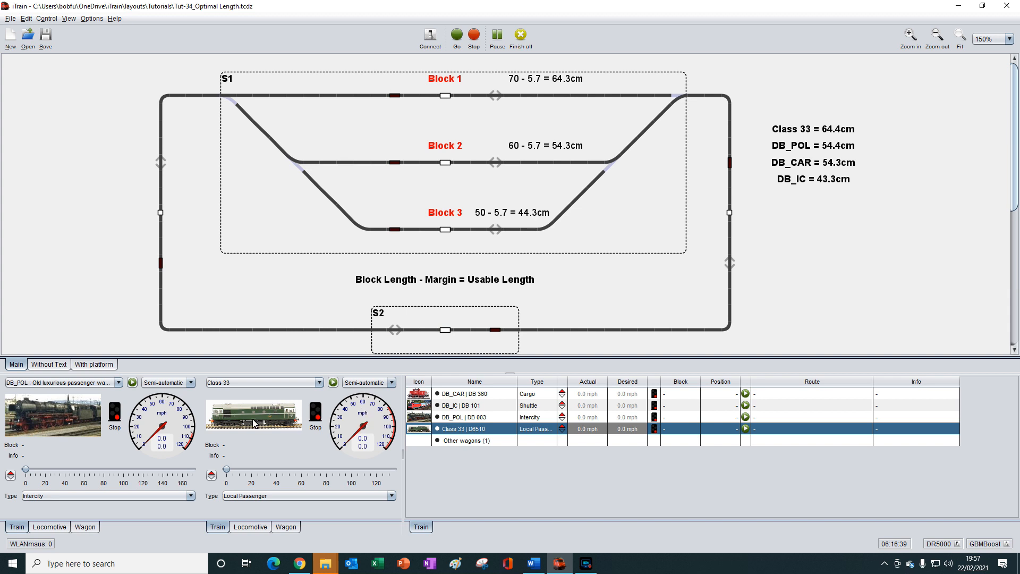
{"action": "left_click_drag", "start_coordinate": [256, 412], "coordinate": [448, 333]}
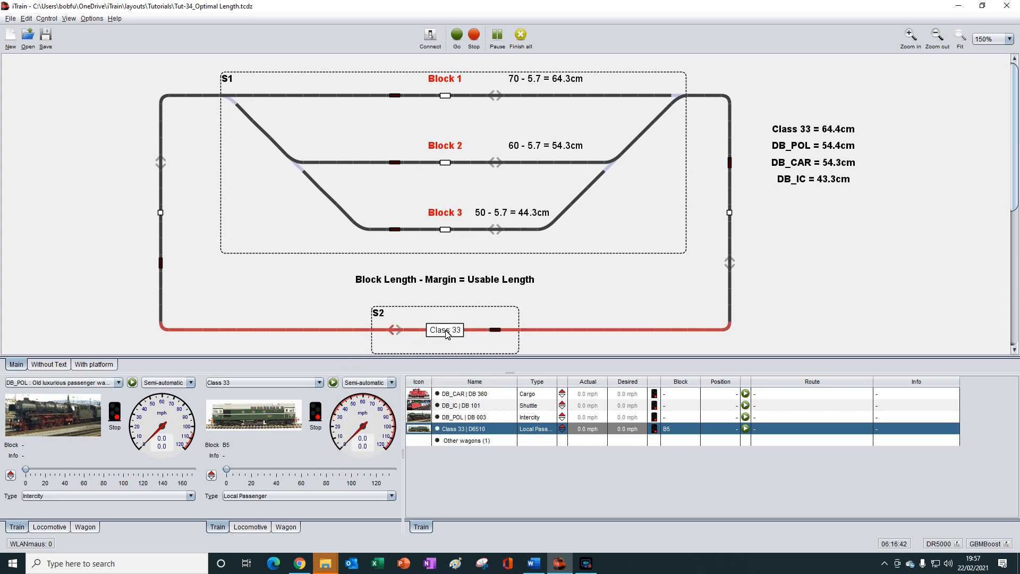
{"action": "left_click", "coordinate": [334, 384]}
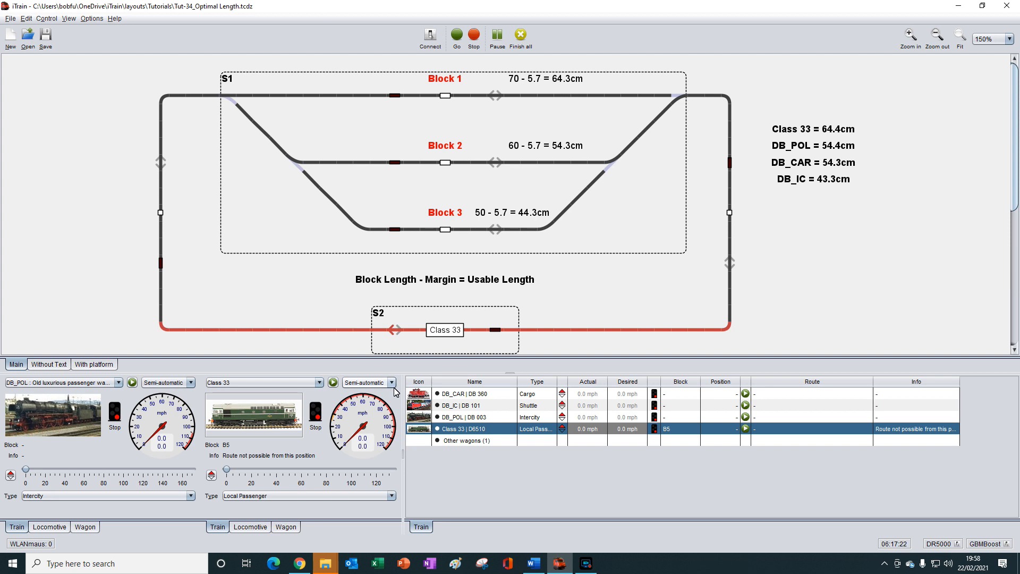
- Turn off the length check for block B1 in station S1, clear Class 33's info message and start the train
{"action": "right_click", "coordinate": [638, 201]}
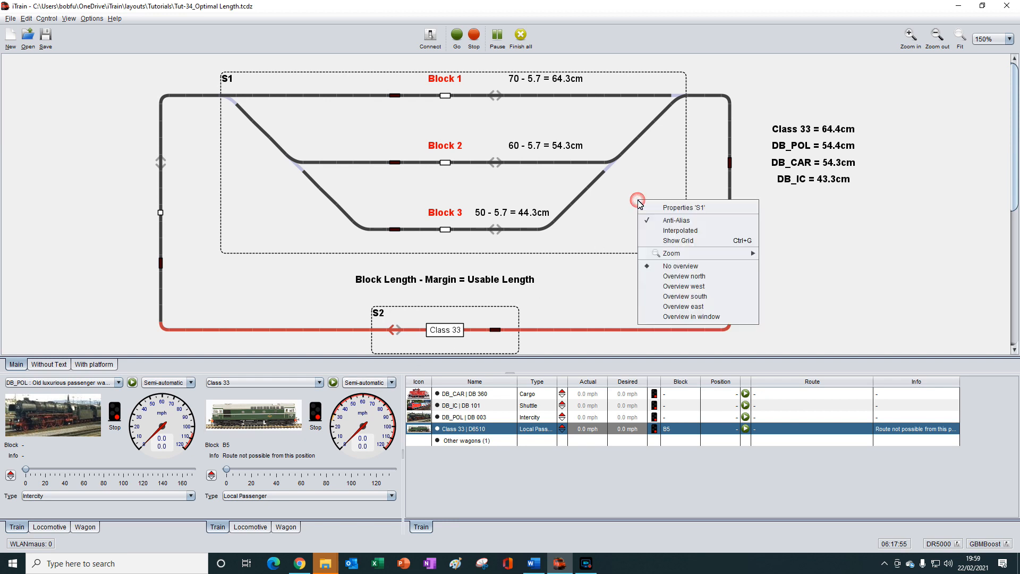
{"action": "left_click", "coordinate": [677, 208]}
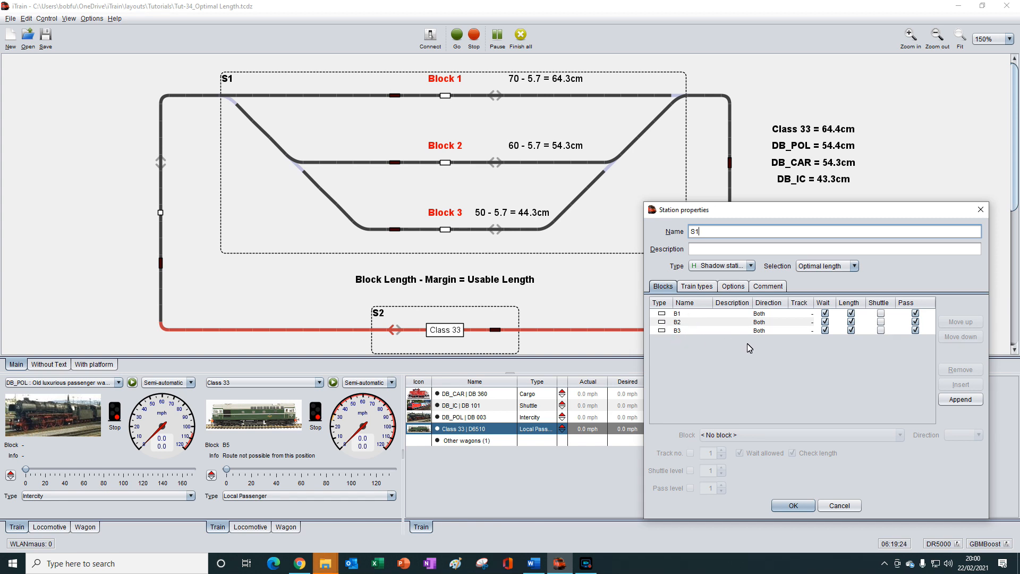
{"action": "left_click", "coordinate": [852, 314]}
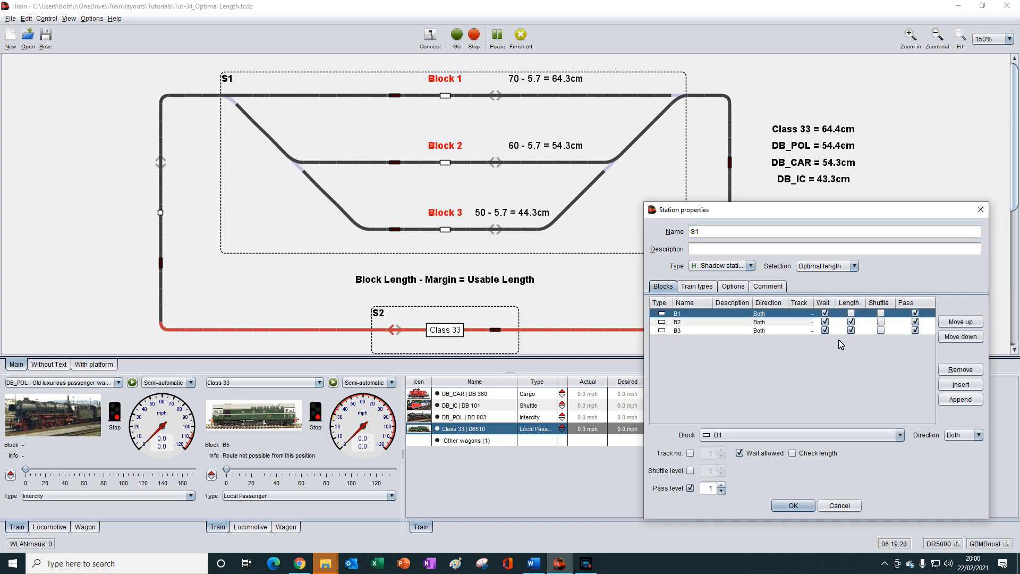
{"action": "left_click", "coordinate": [793, 505]}
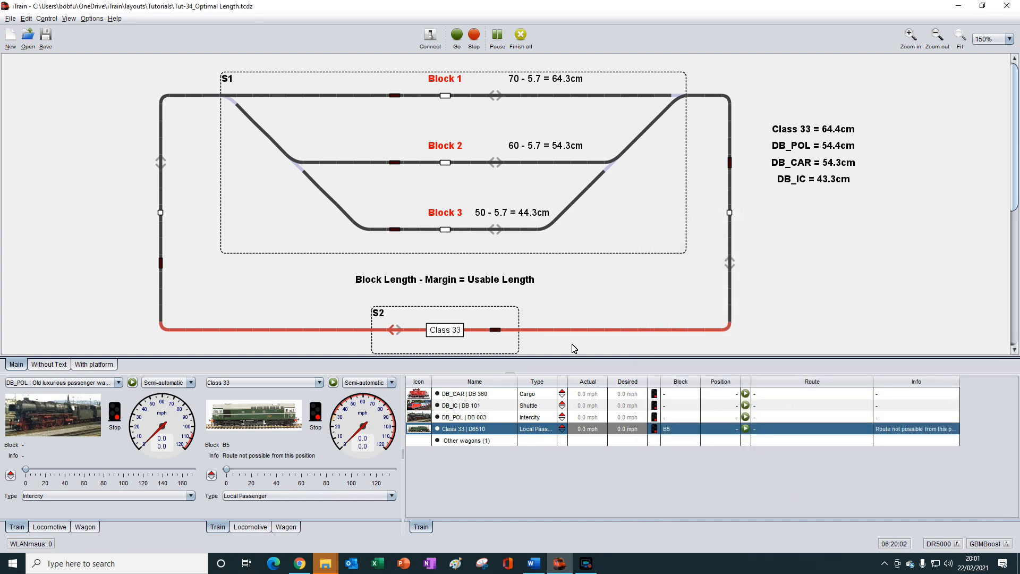
{"action": "left_click", "coordinate": [267, 457]}
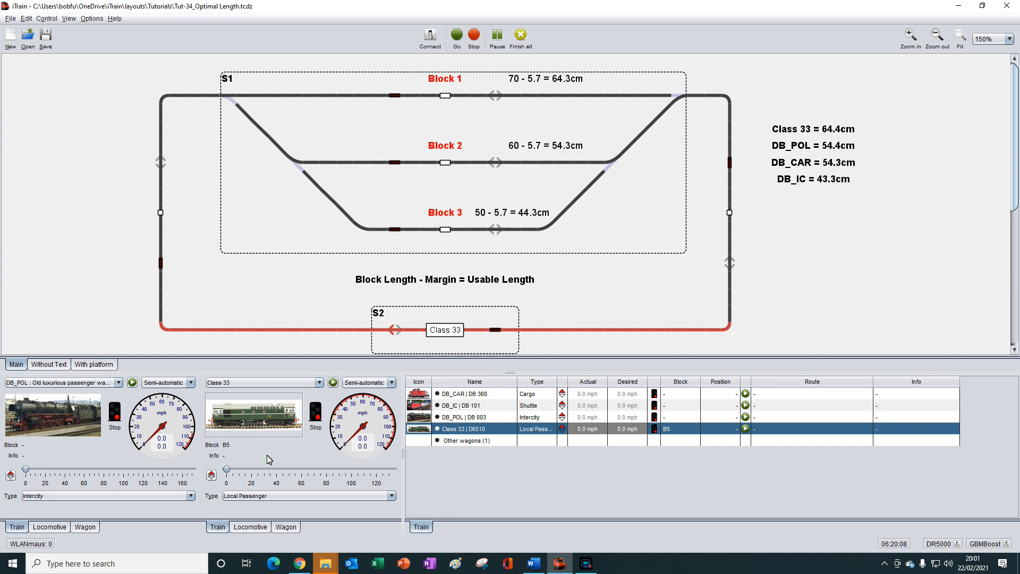
{"action": "left_click", "coordinate": [333, 383]}
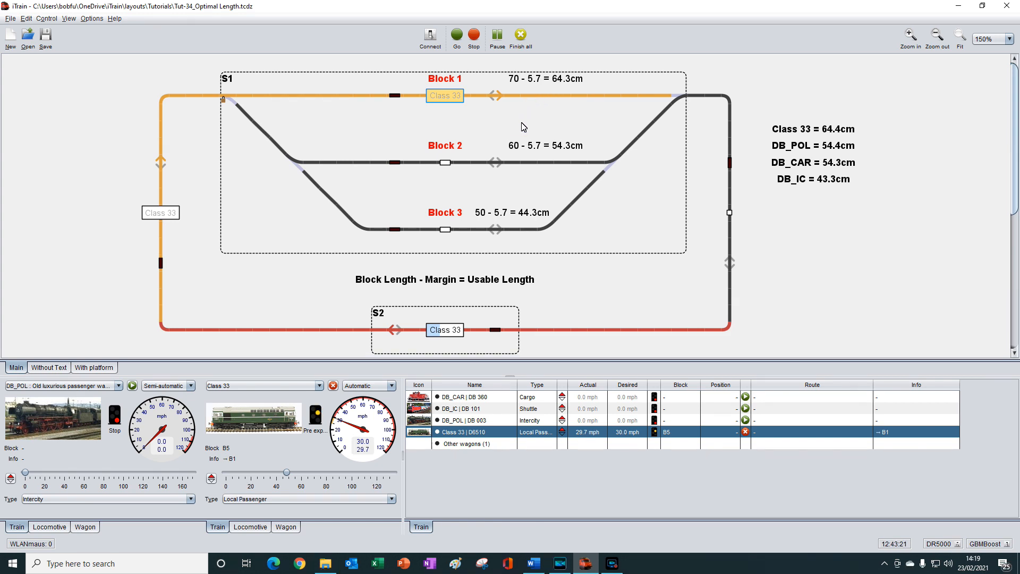
- Turn the length check for block B1 back on in station S1's properties and save
{"action": "right_click", "coordinate": [523, 127]}
{"action": "left_click", "coordinate": [555, 131]}
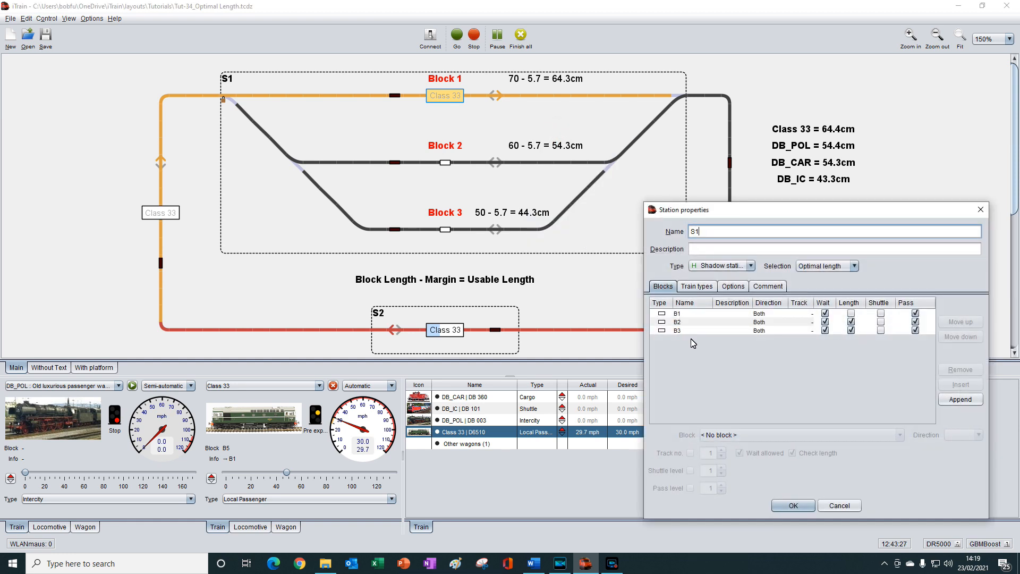
{"action": "left_click", "coordinate": [852, 314]}
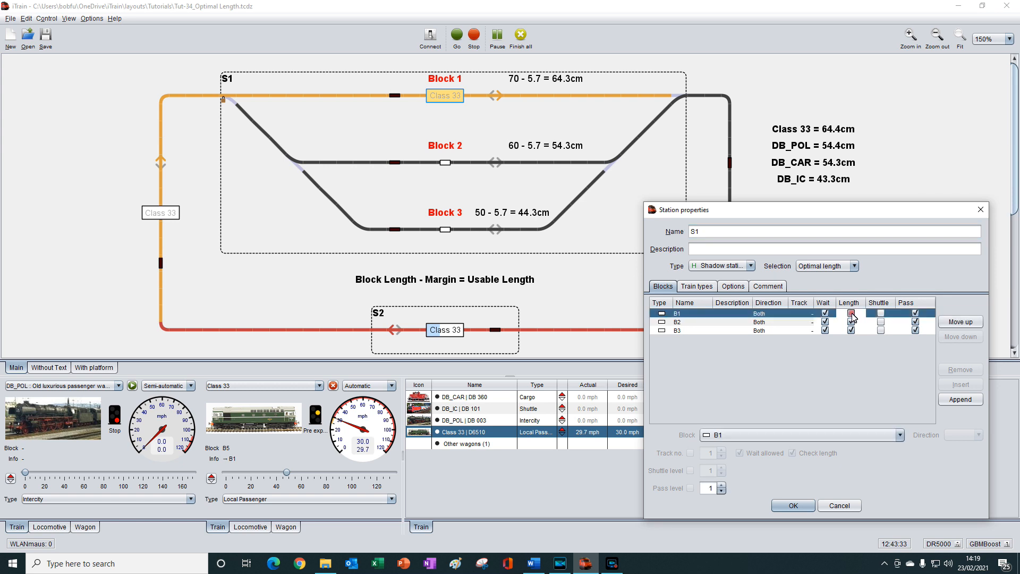
{"action": "left_click", "coordinate": [794, 505]}
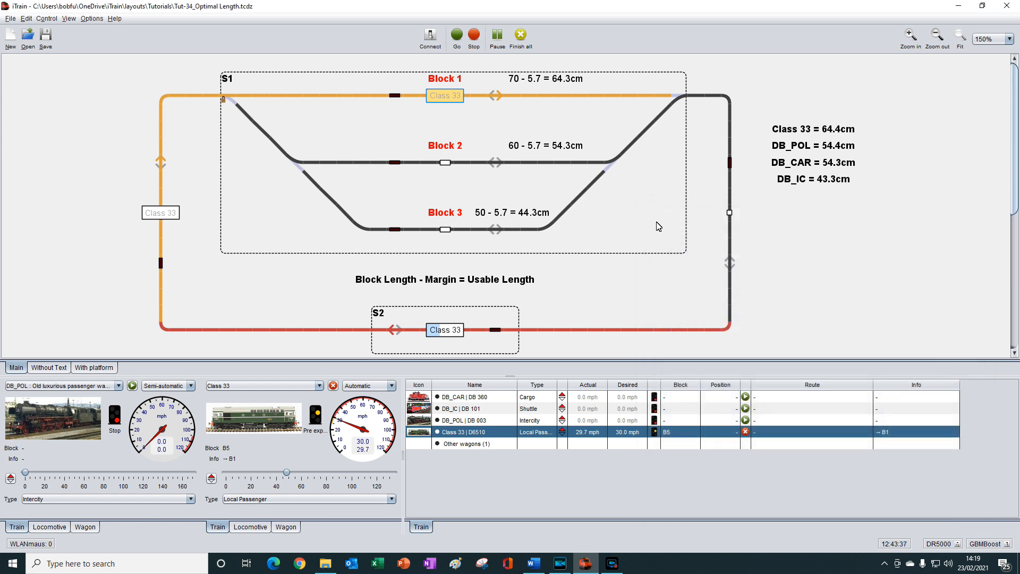